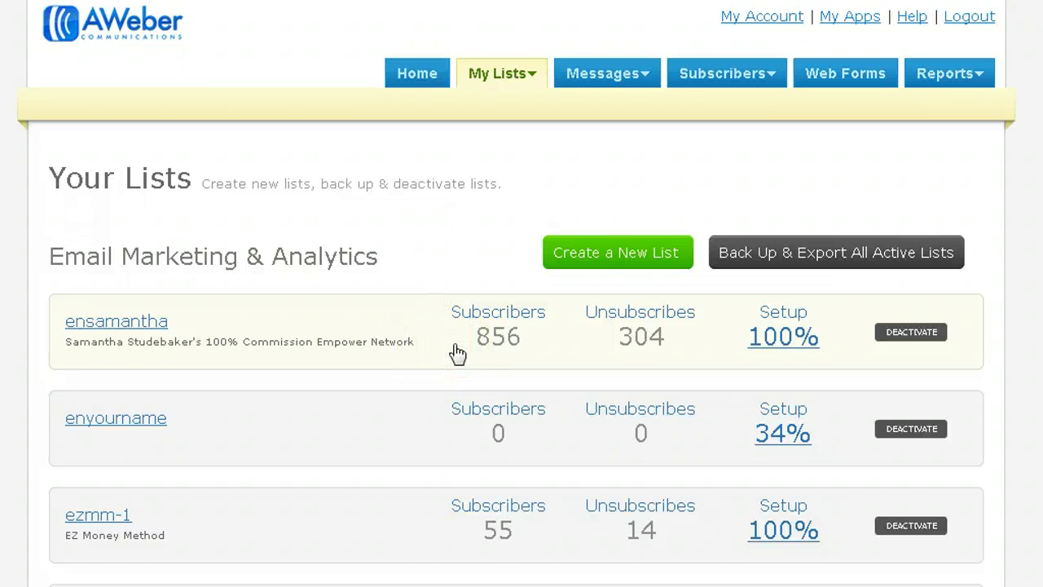
scroll(457, 353, "down", 3)
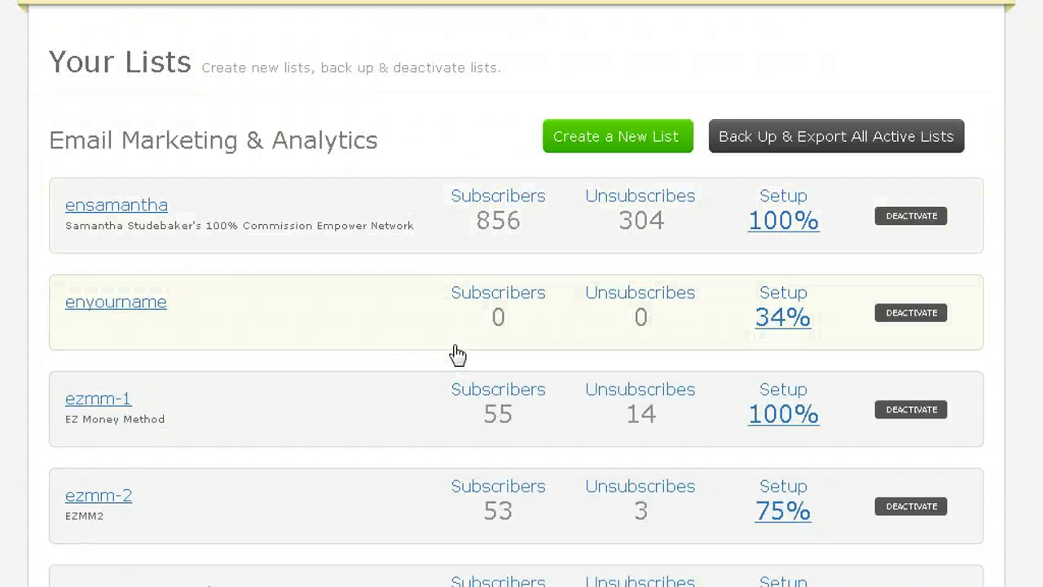
scroll(457, 353, "up", 3)
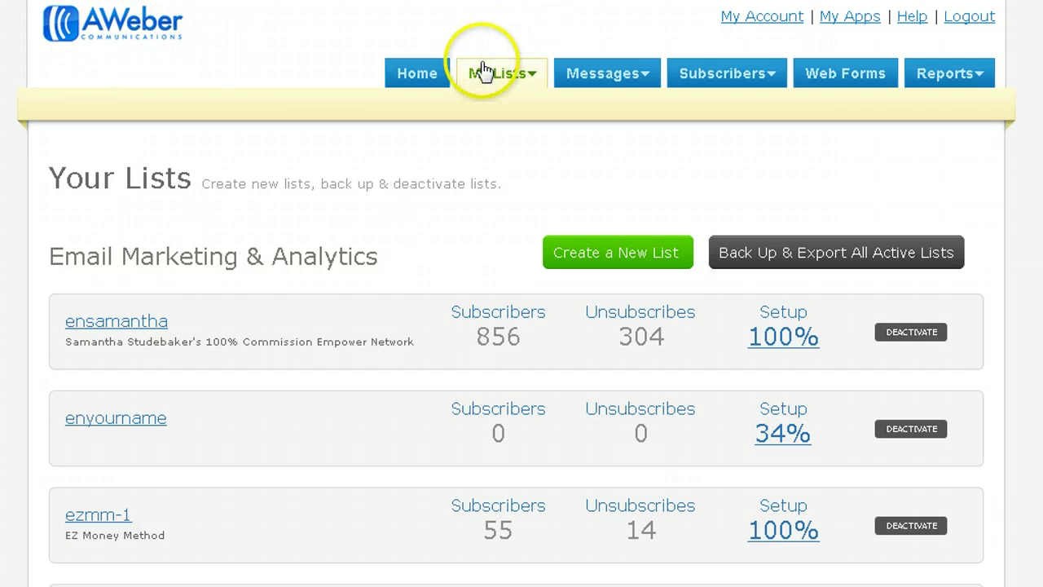
mouse_move(471, 88)
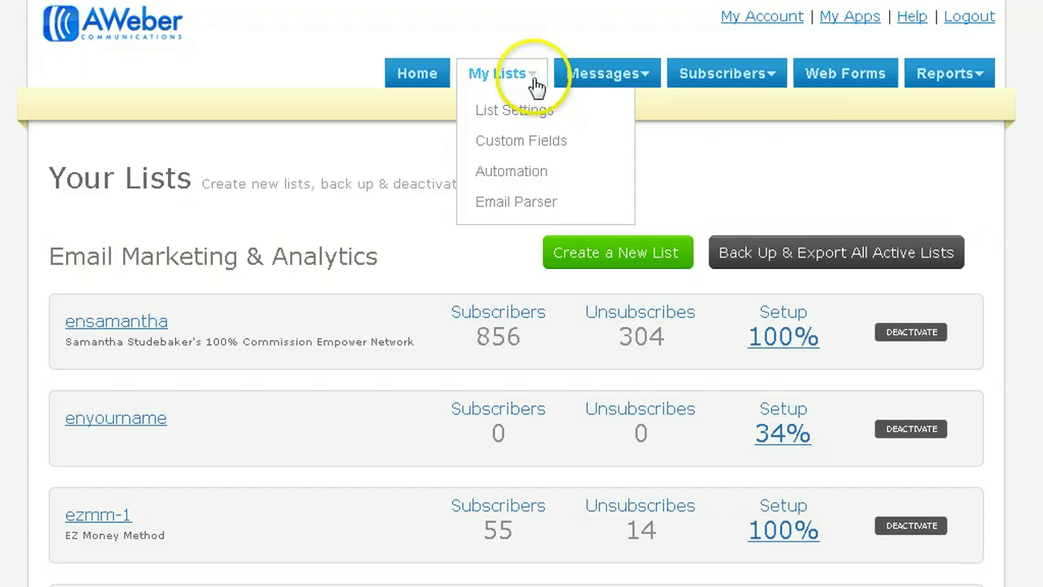
scroll(235, 415, "down", 3)
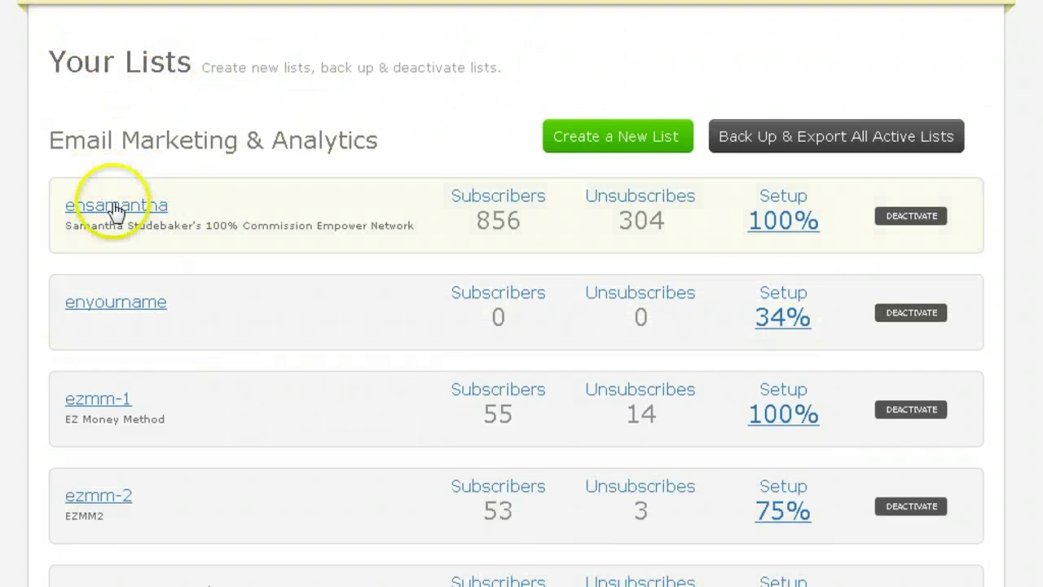
scroll(269, 396, "up", 3)
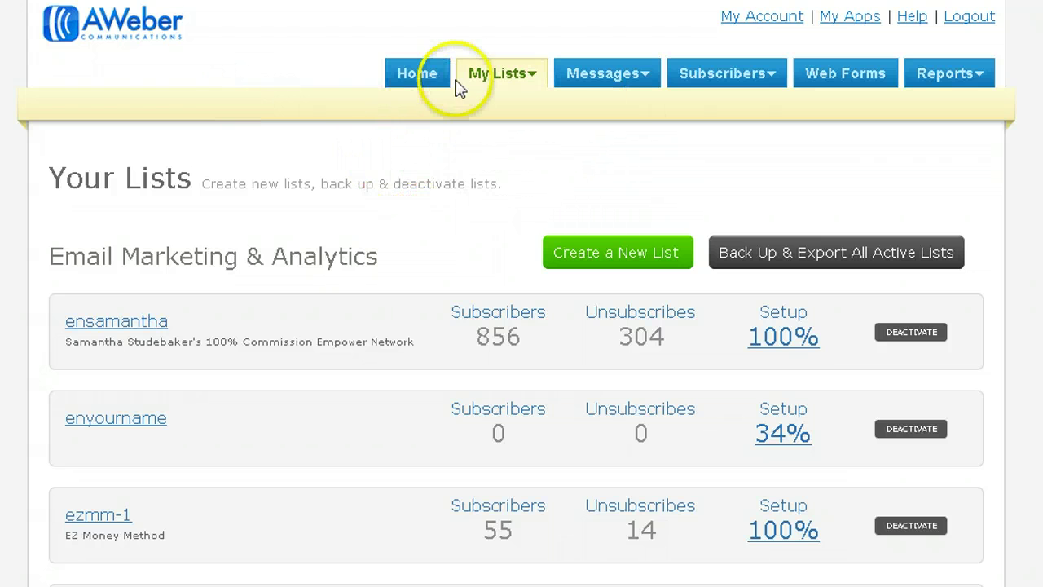
- Request another backup of all active lists, with the notification sent to the account's email address, and close the dialog
left_click(510, 77)
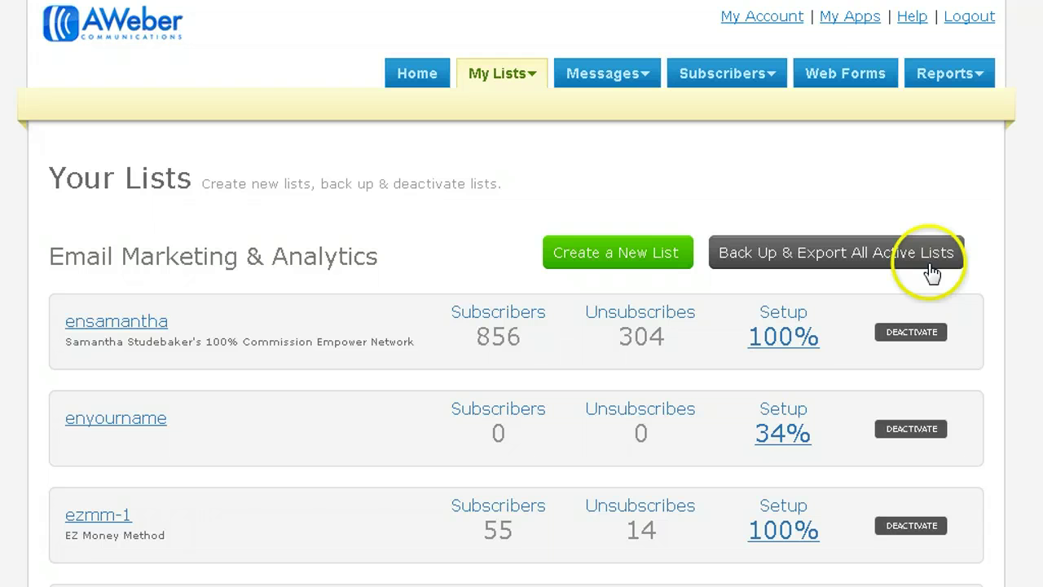
left_click(802, 258)
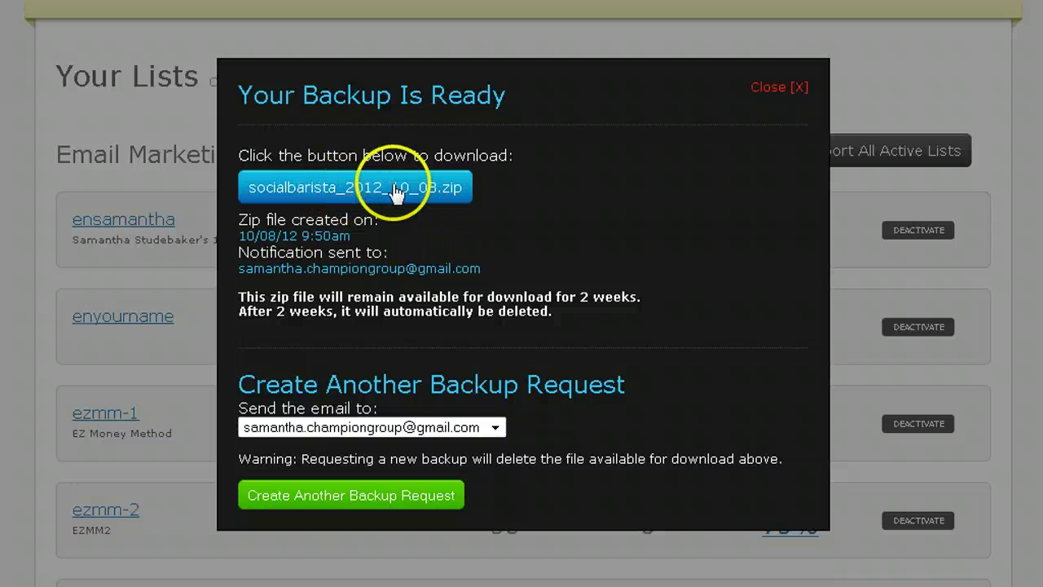
scroll(513, 187, "down", 3)
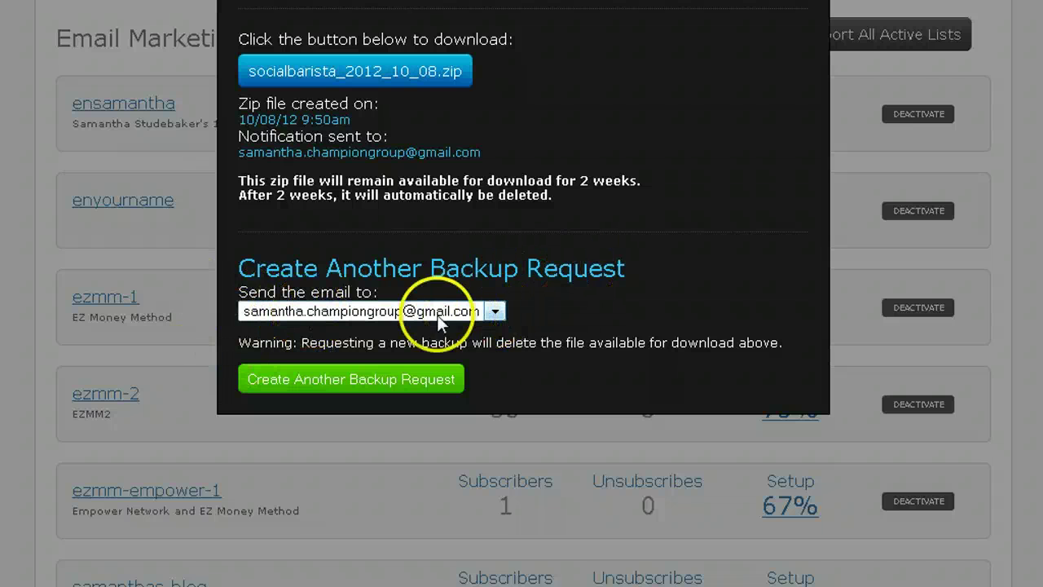
left_click(493, 314)
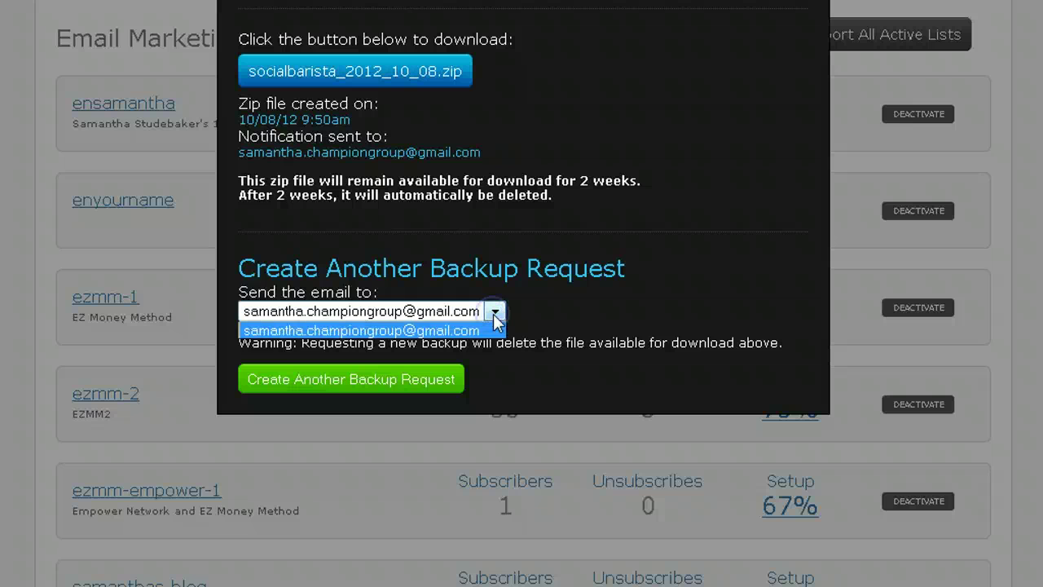
left_click(244, 317)
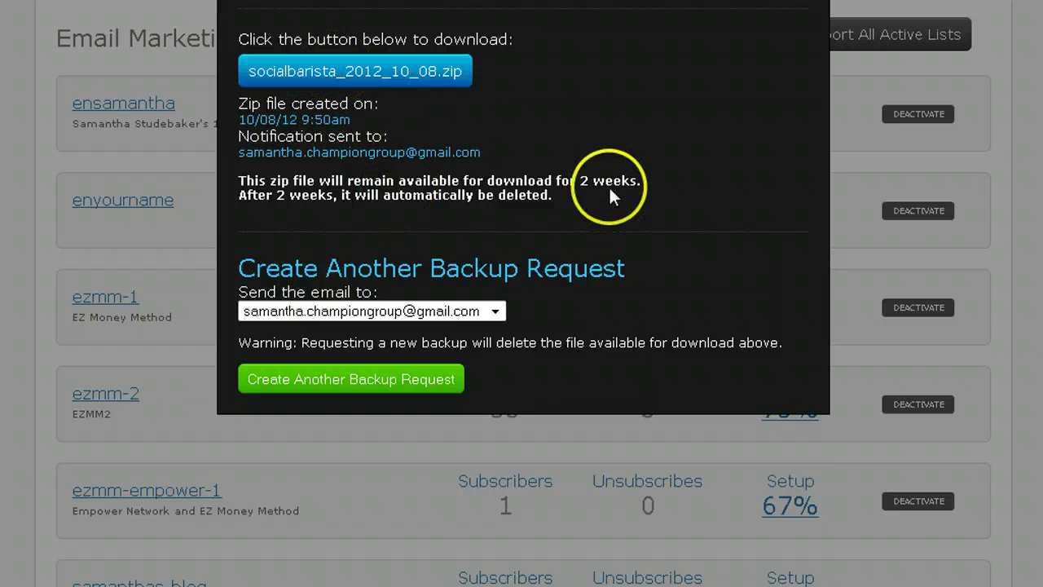
left_click(320, 379)
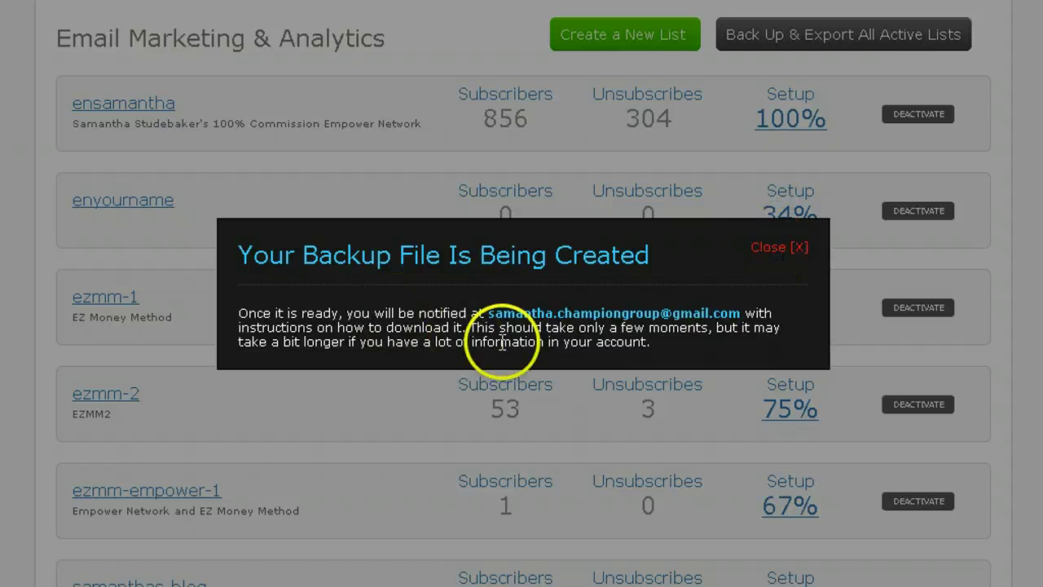
left_click(762, 246)
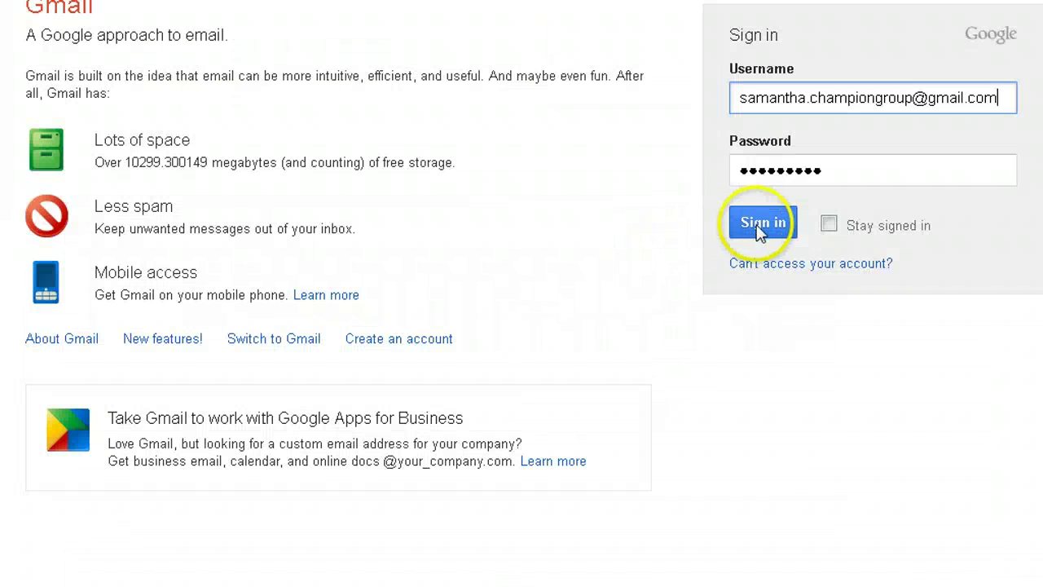
- Switch to Gmail and sign in with the already filled-in account credentials
left_click(761, 226)
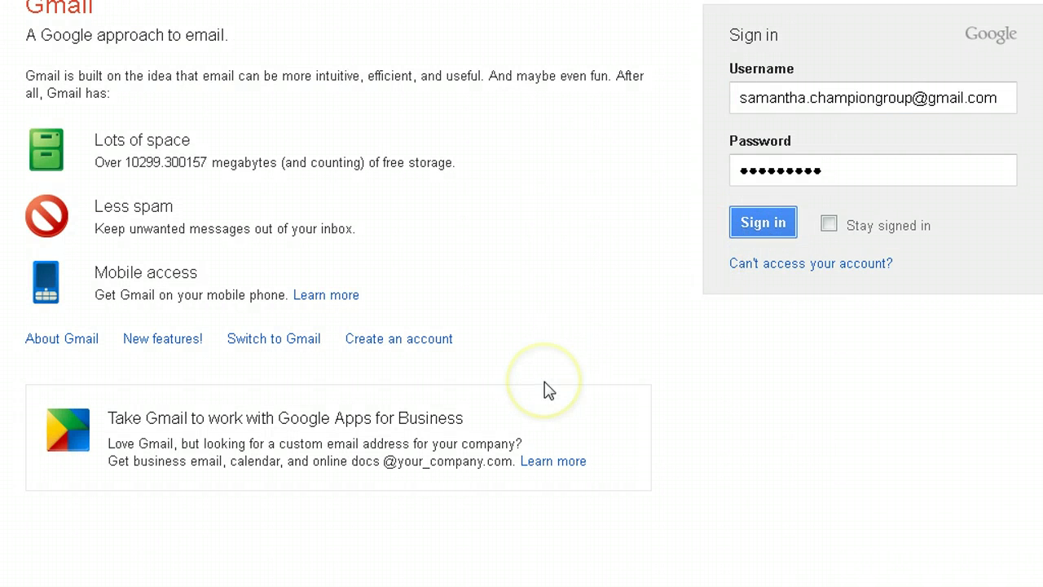
left_click(744, 227)
left_click(762, 224)
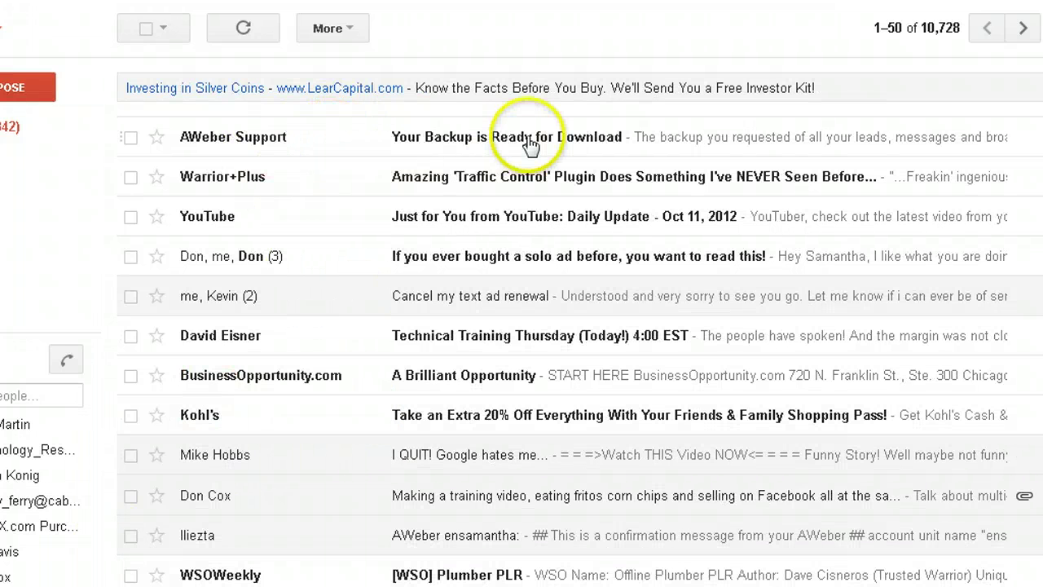
- Open the AWeber Support email "Your Backup is Ready for Download" and read its instructions for downloading and unzipping the backup
left_click(483, 138)
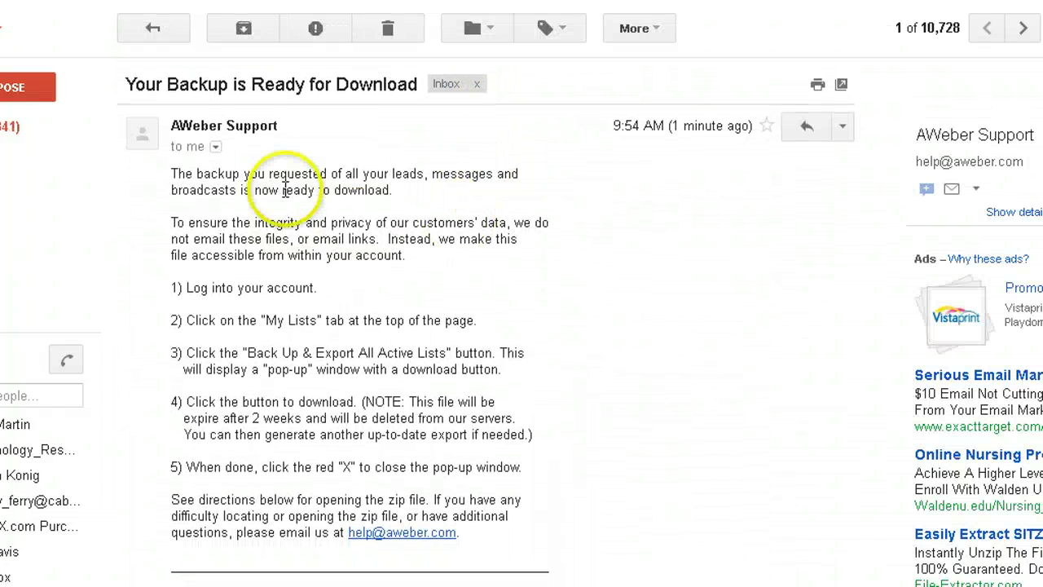
scroll(281, 190, "down", 1)
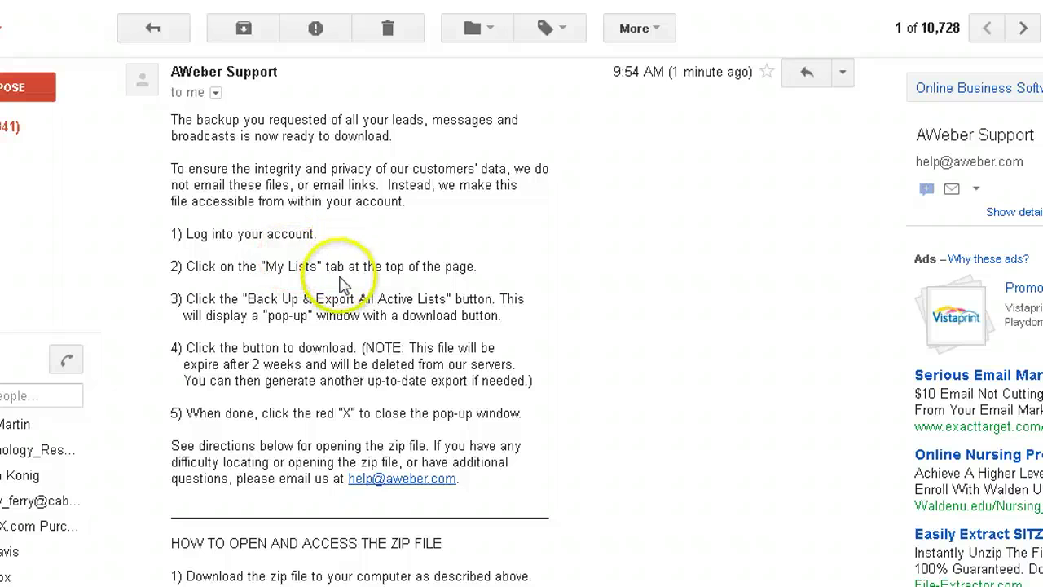
scroll(342, 282, "down", 1)
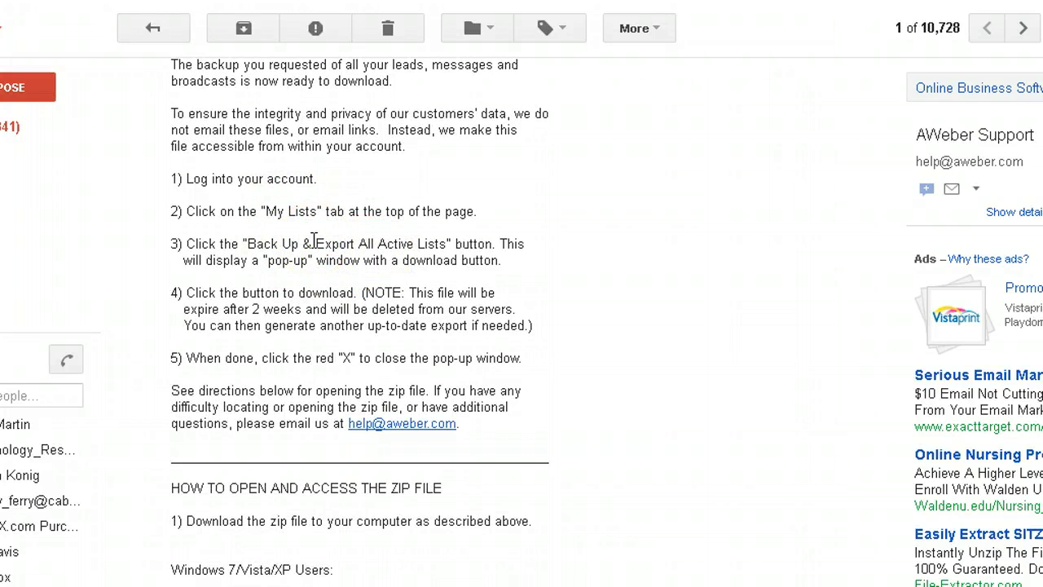
scroll(277, 326, "down", 3)
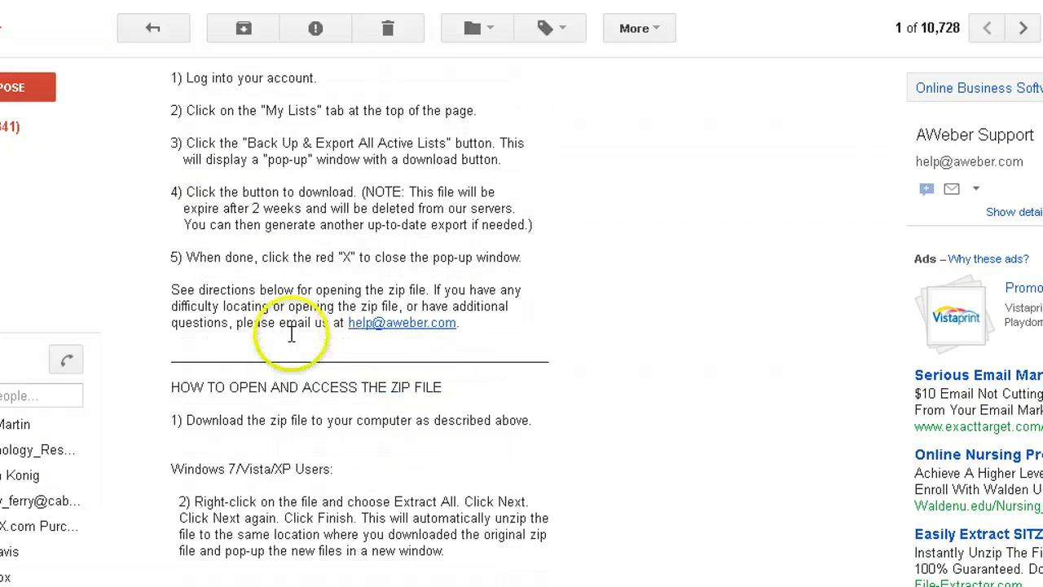
scroll(293, 318, "down", 2)
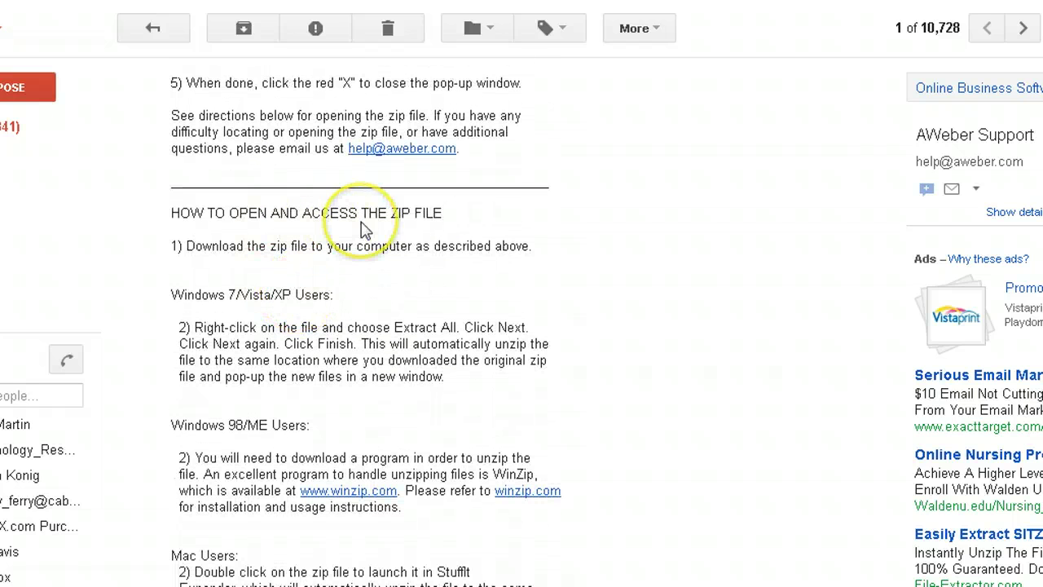
scroll(396, 234, "down", 2)
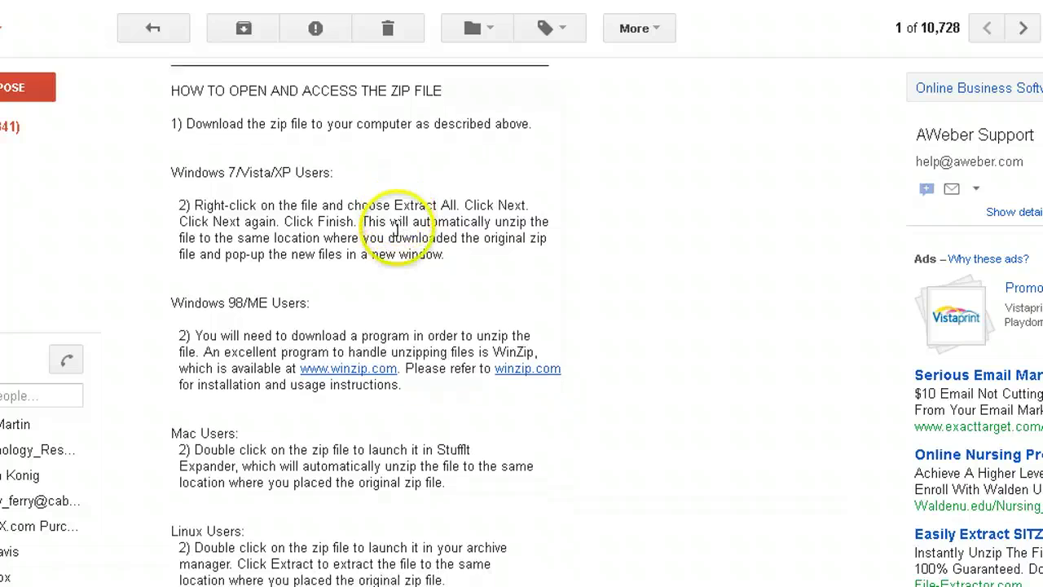
scroll(400, 235, "down", 3)
scroll(398, 232, "down", 4)
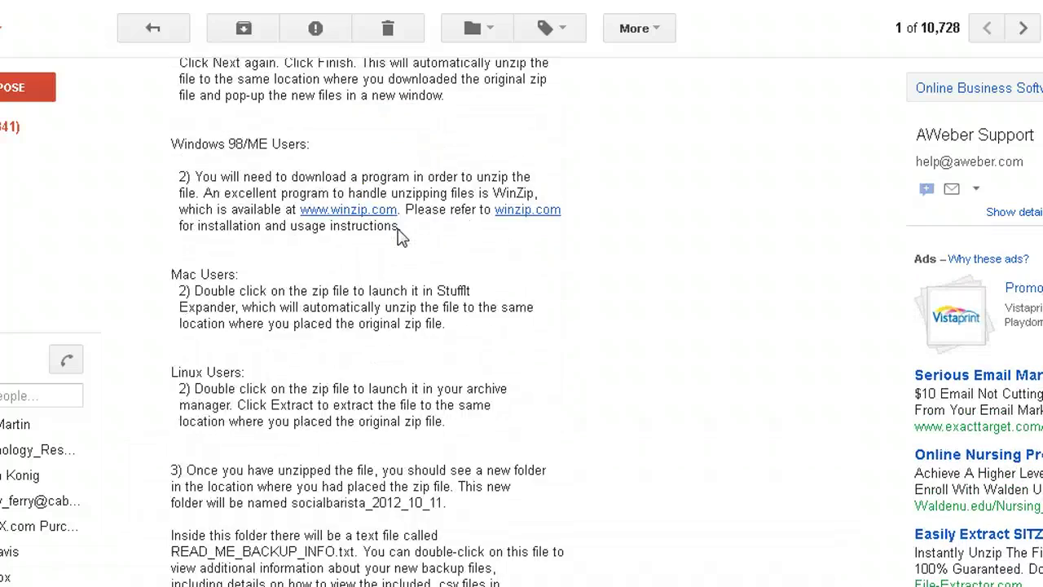
scroll(399, 235, "up", 8)
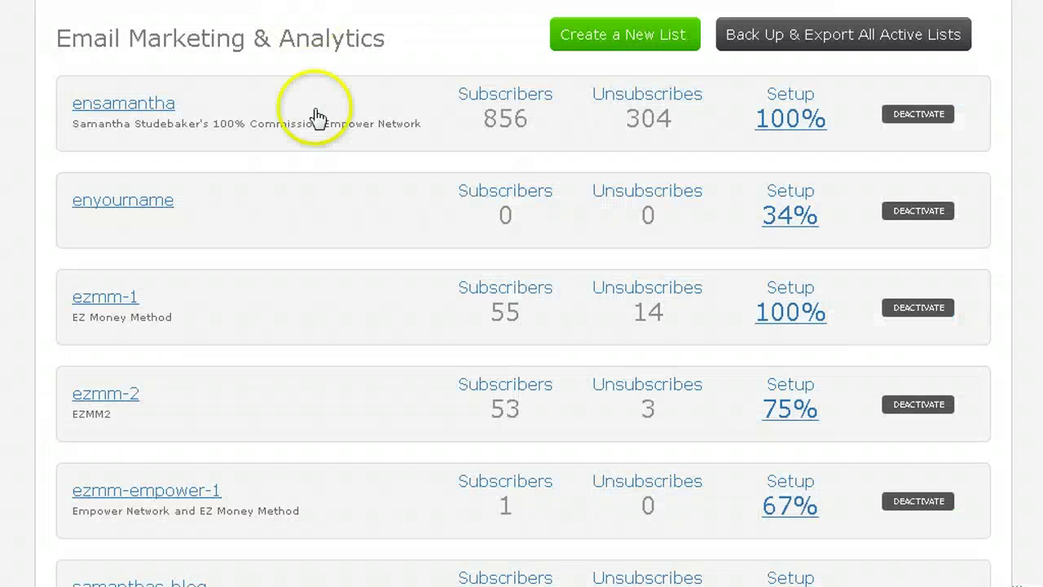
- Return to AWeber, reopen the backup and export dialog, and download socialbarista_2012_10_11.zip with the Save File option
scroll(326, 135, "up", 2)
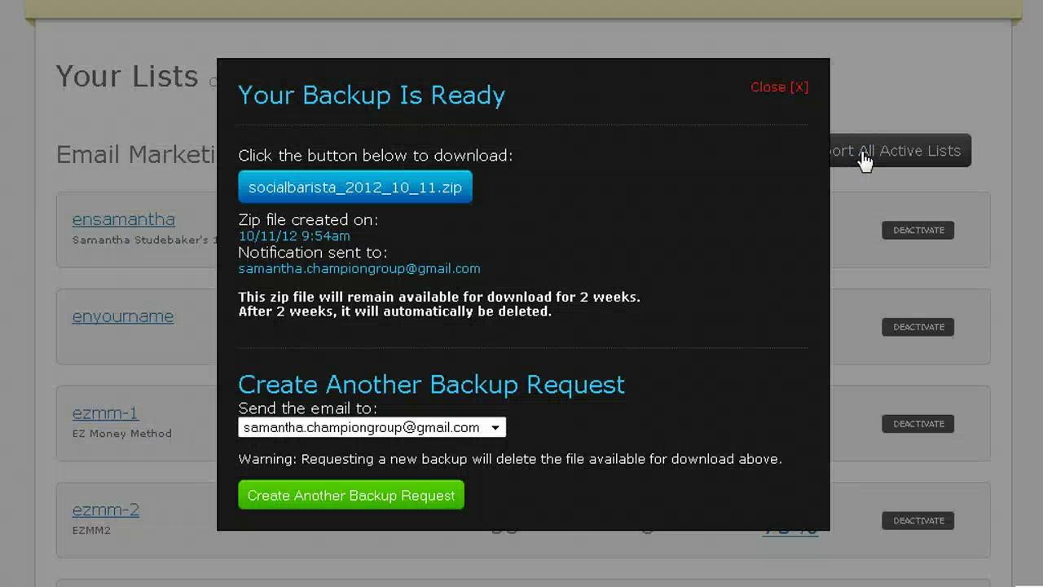
left_click(330, 194)
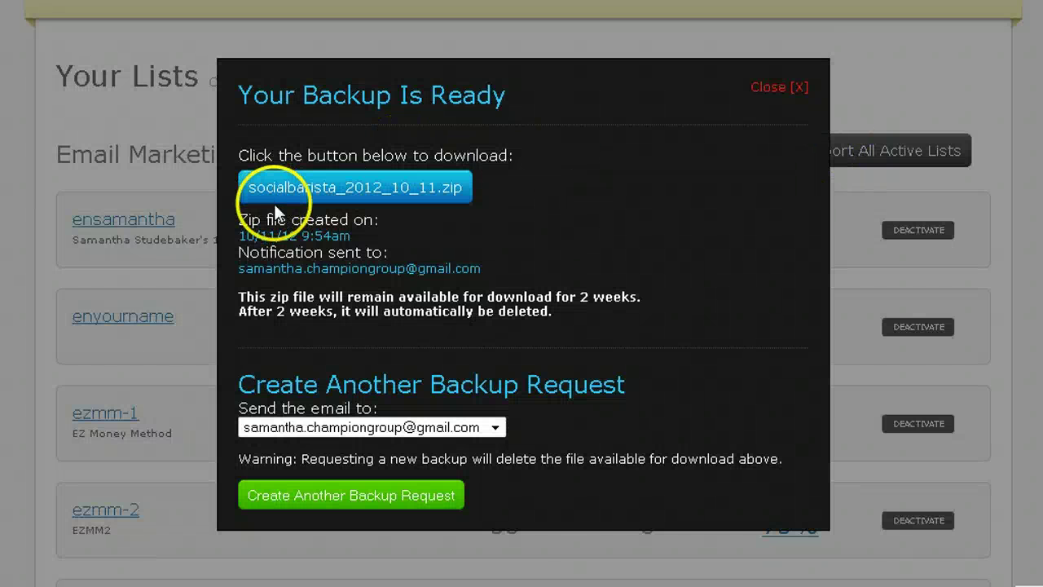
left_click(318, 189)
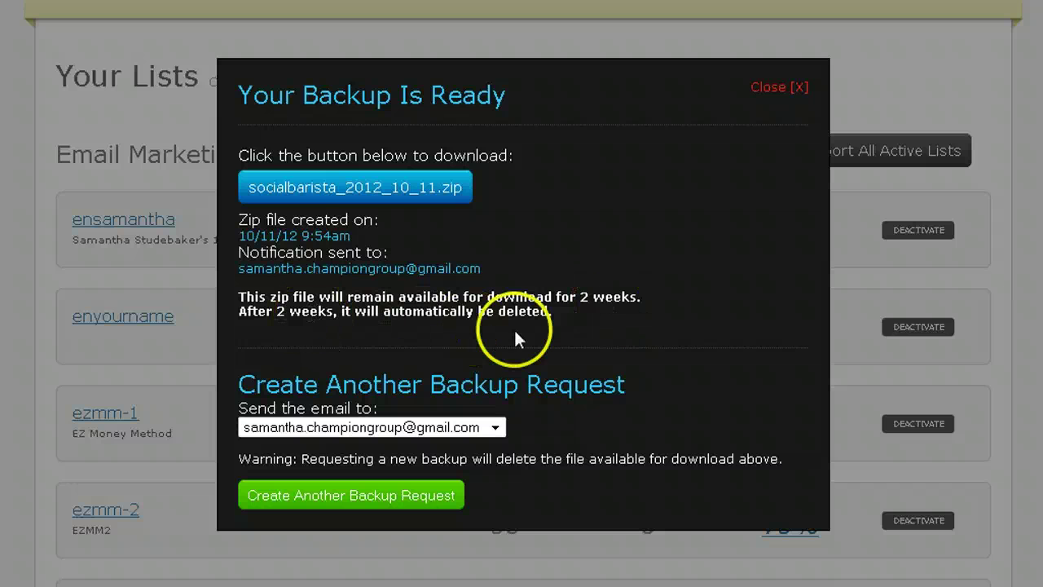
left_click(352, 194)
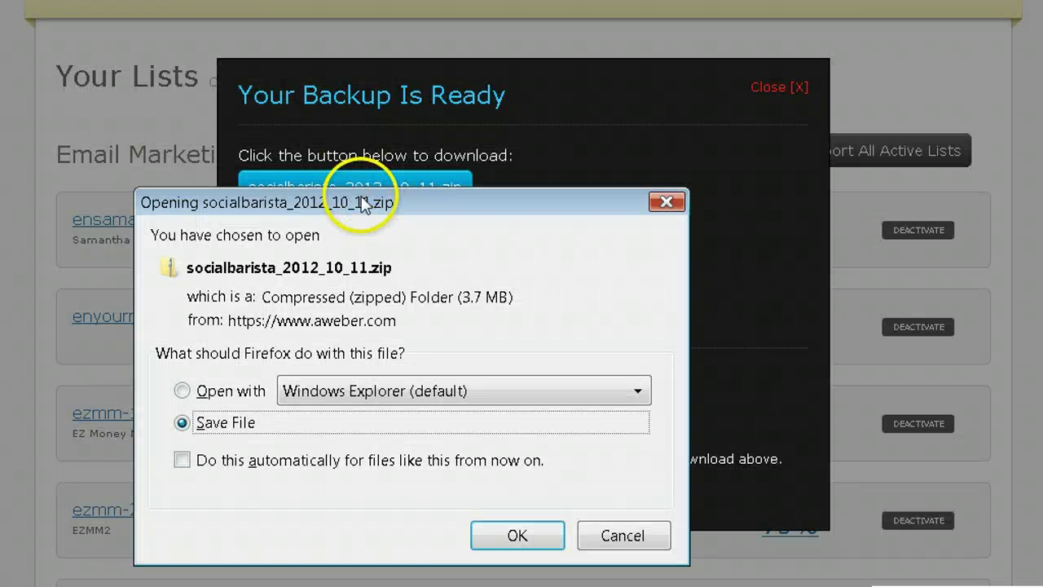
left_click_drag(361, 196, 370, 102)
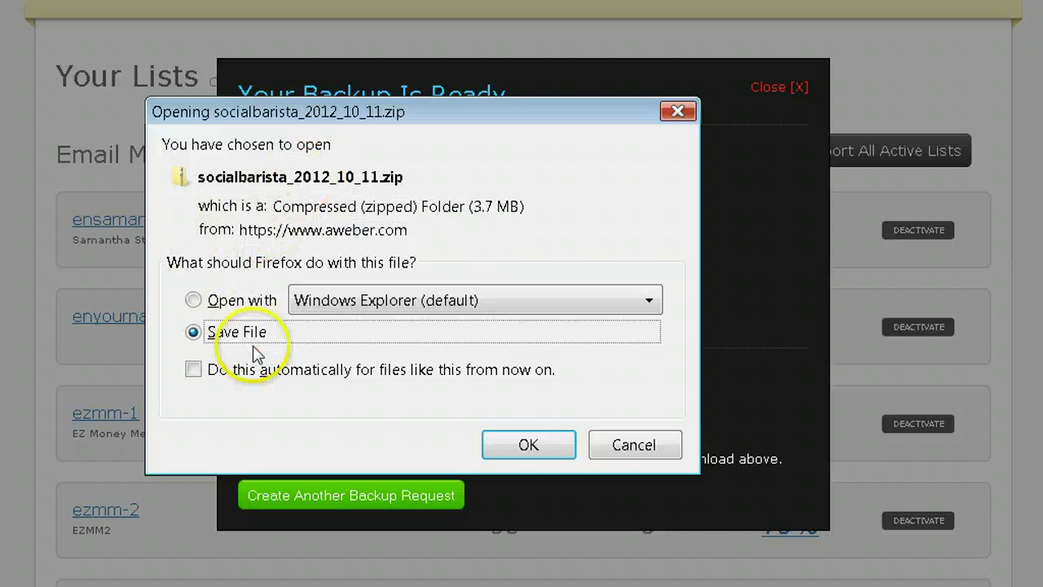
left_click(530, 445)
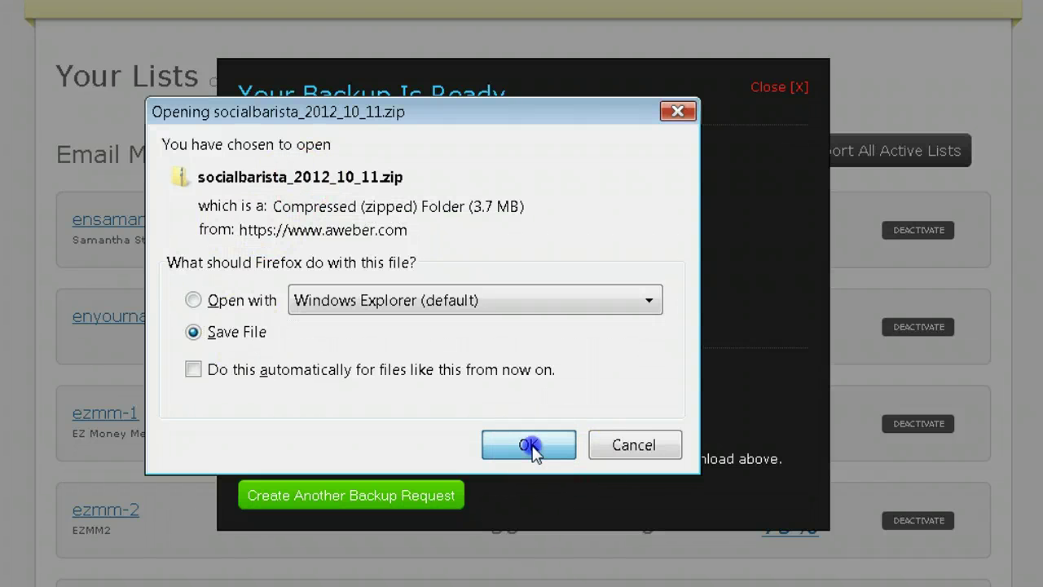
left_click(530, 445)
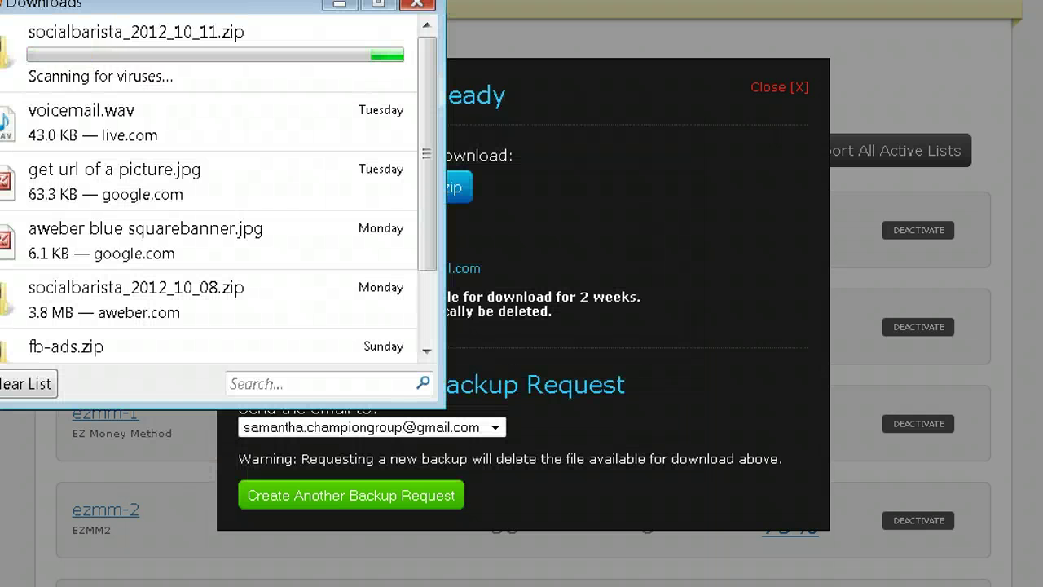
- Bring the Downloads window fully into view and select socialbarista_2012_10_11.zip in it
left_click_drag(35, 9, 79, 61)
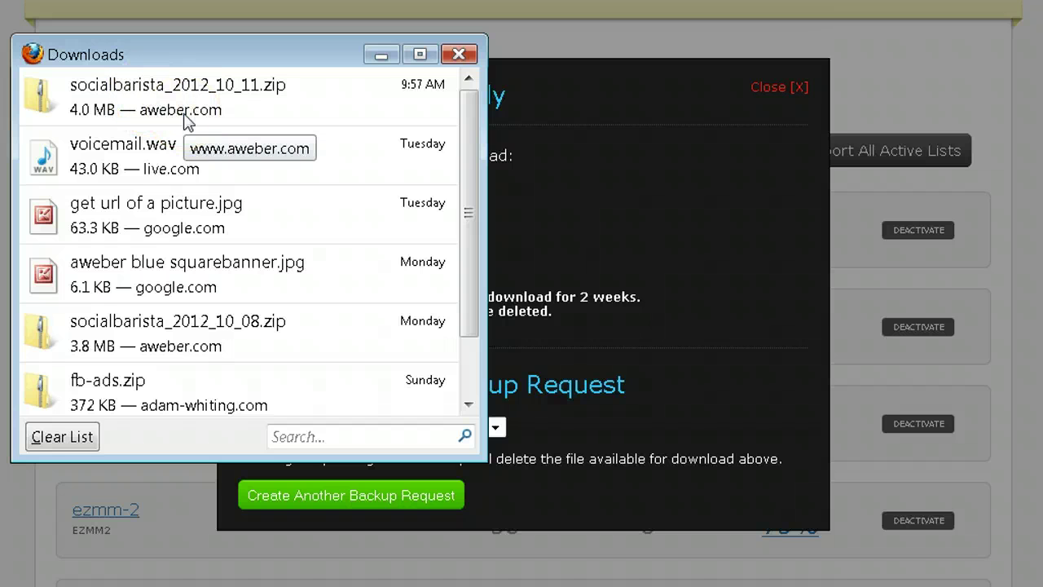
left_click(184, 112)
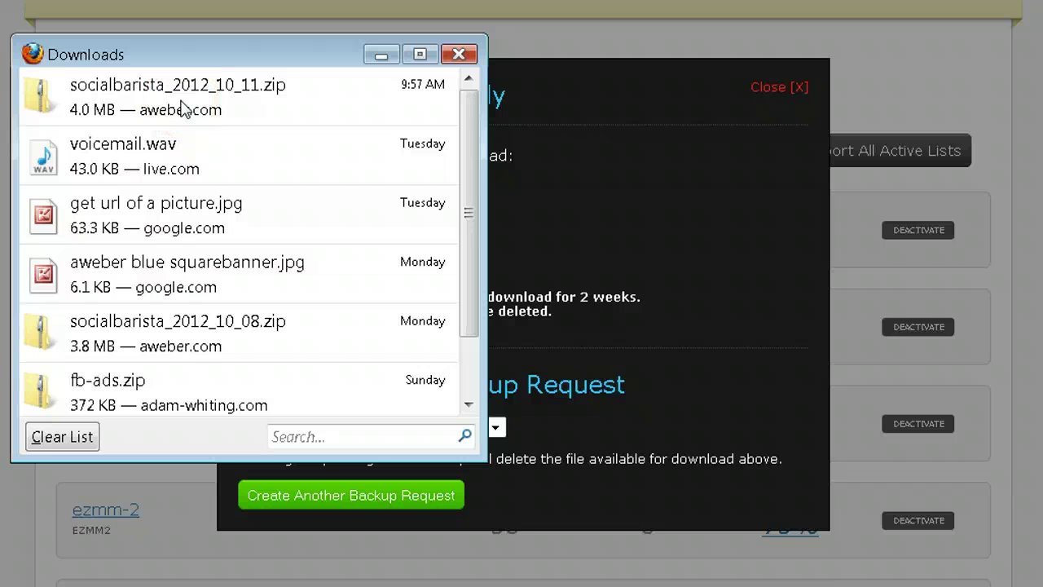
left_click(202, 103)
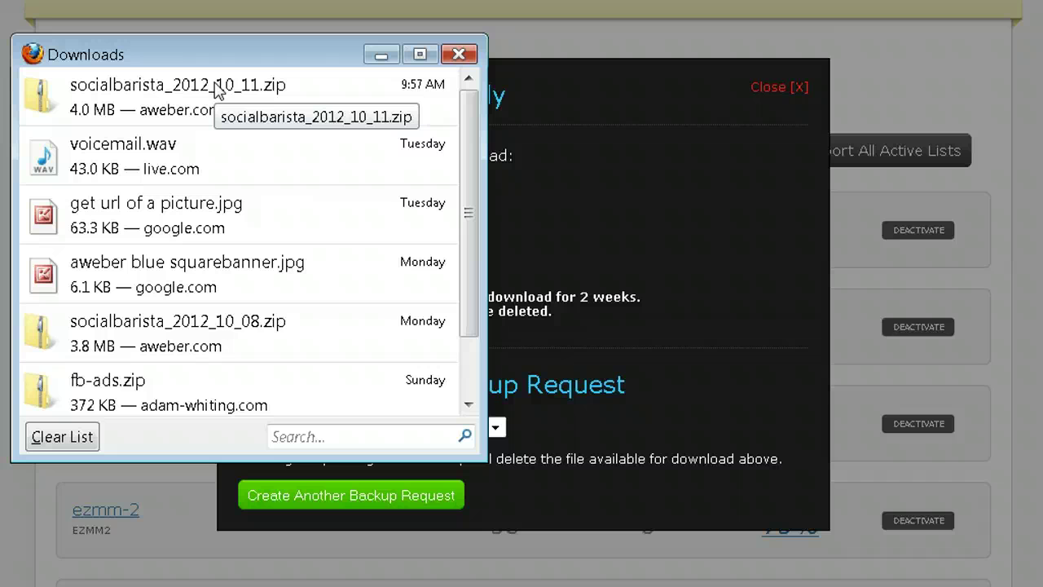
left_click(169, 98)
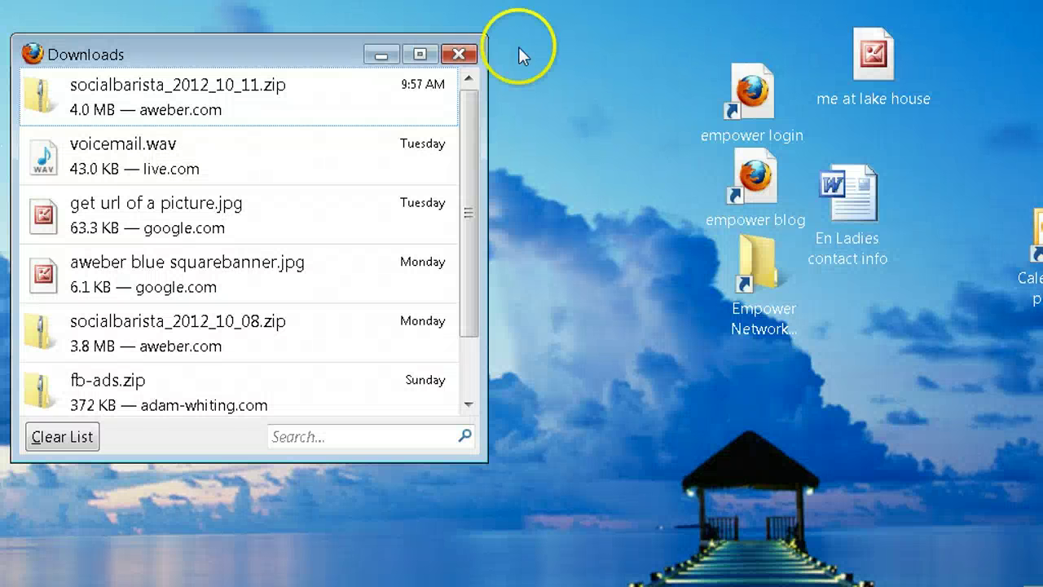
- Open the Empower Network folder from the desktop and transfer the downloaded socialbarista_2012_10_11.zip into its aweber list backup files subfolder
double_click(760, 281)
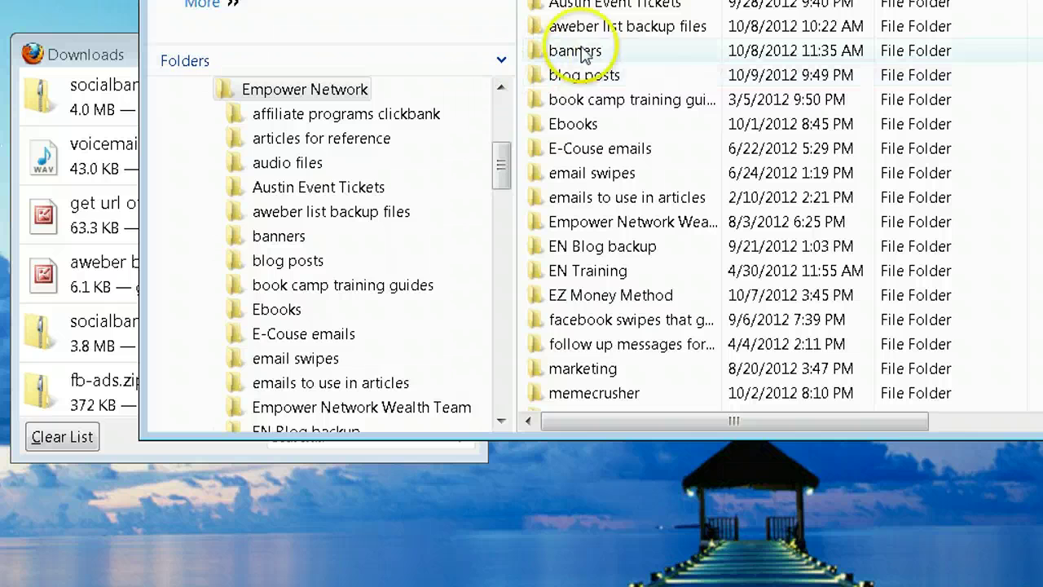
left_click_drag(469, 60, 436, 201)
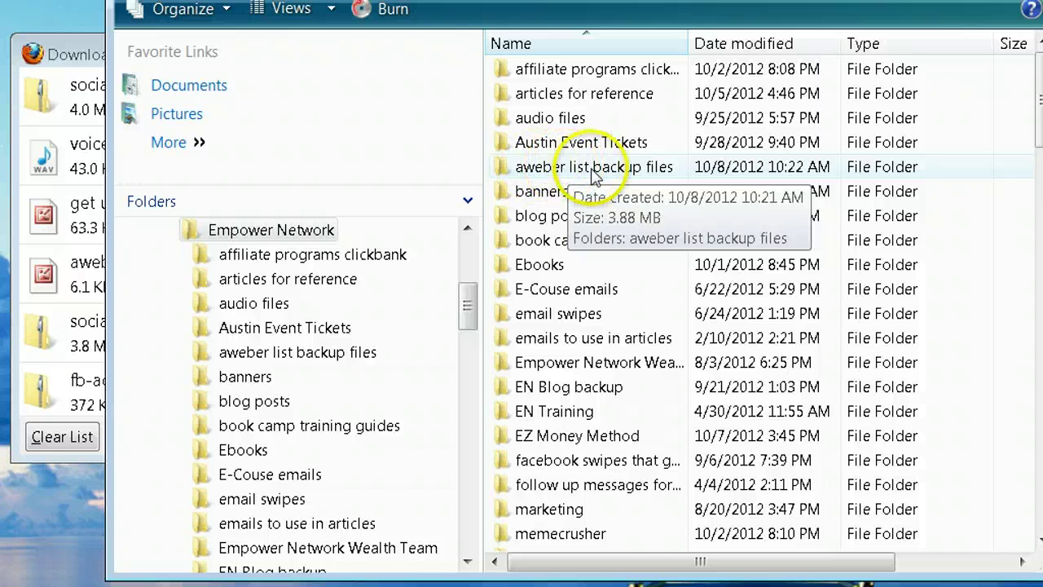
left_click(73, 47)
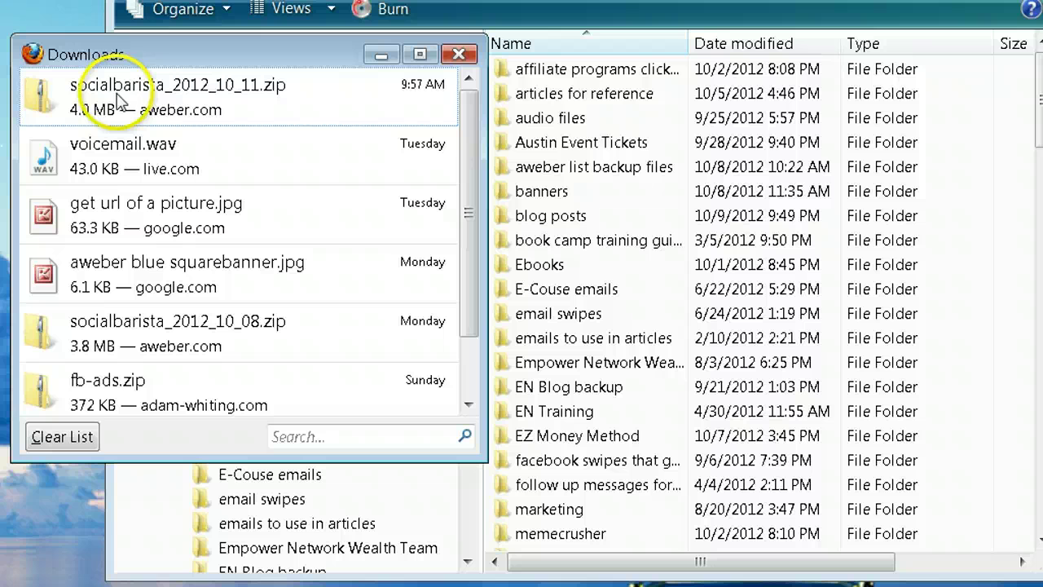
left_click_drag(112, 85, 578, 166)
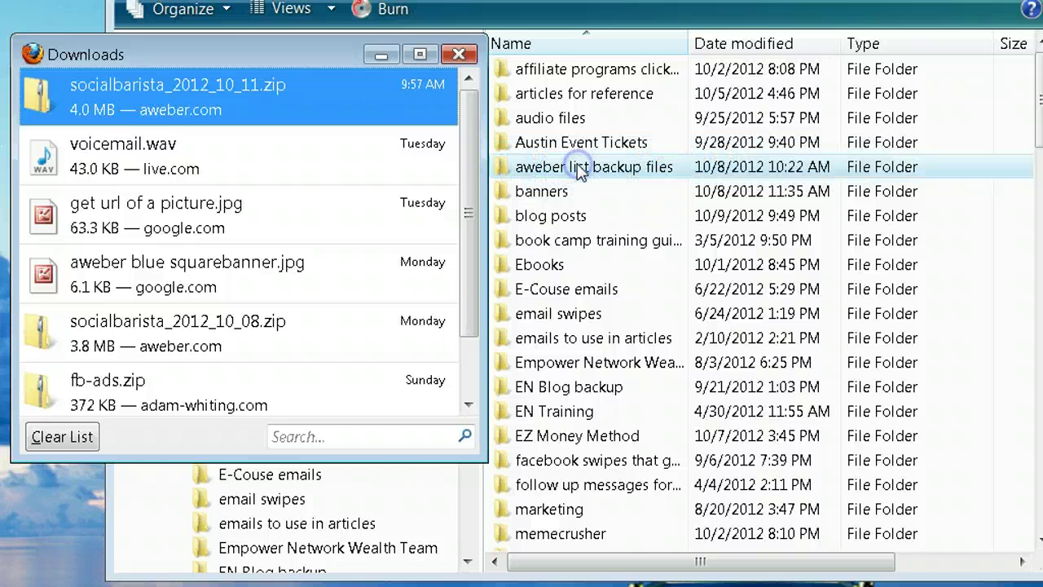
- Open the aweber list backup files folder and extract the socialbarista_2012_10_11 zip to the suggested destination, showing extracted files when complete
left_click(534, 168)
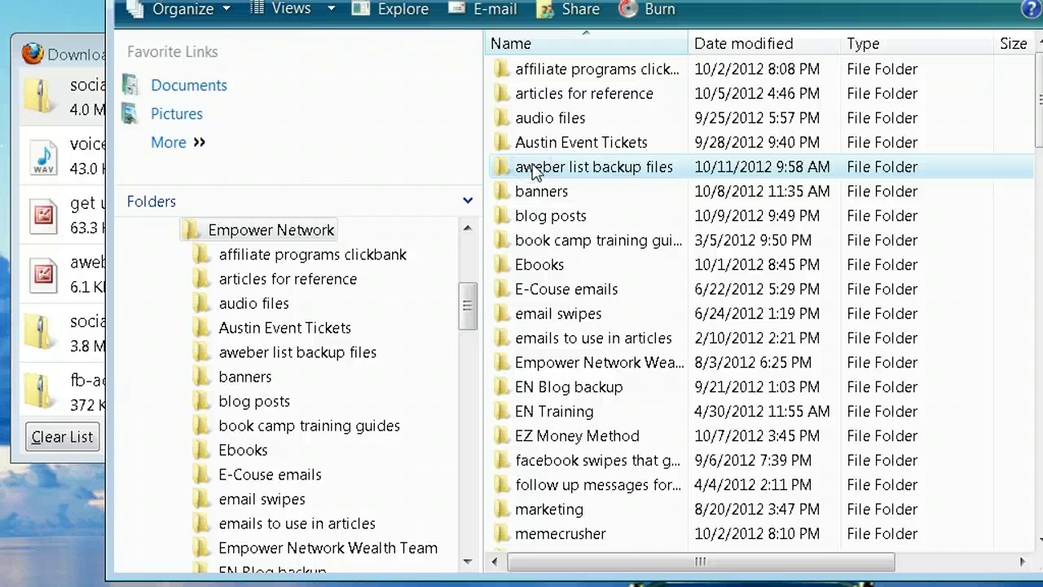
double_click(534, 169)
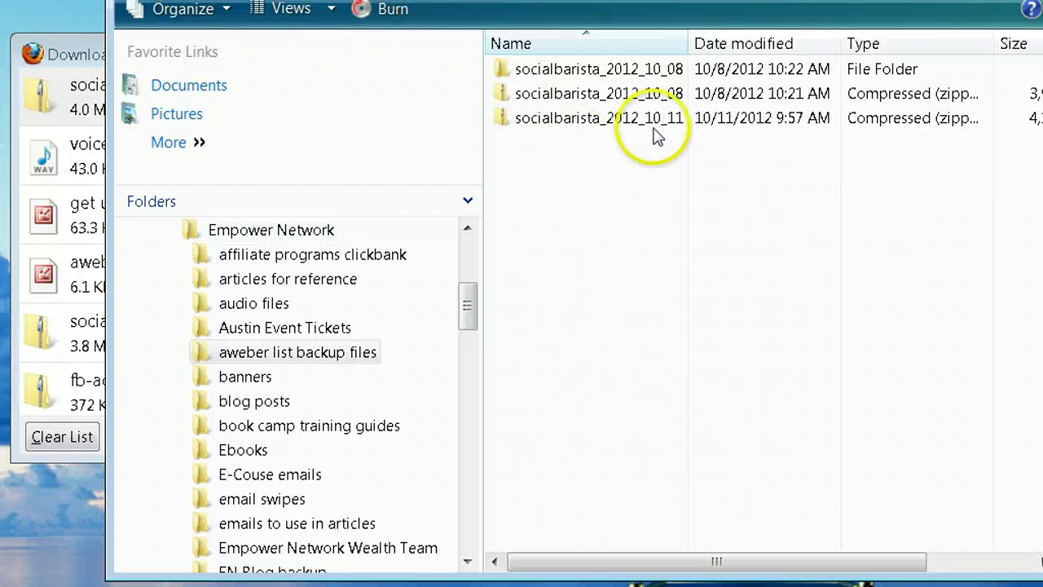
left_click(584, 119)
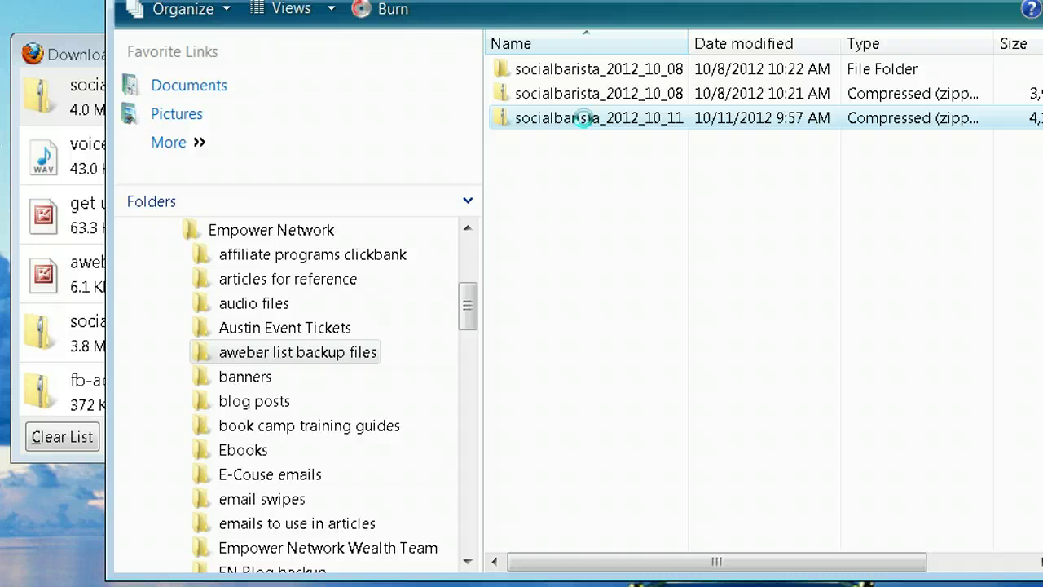
right_click(585, 119)
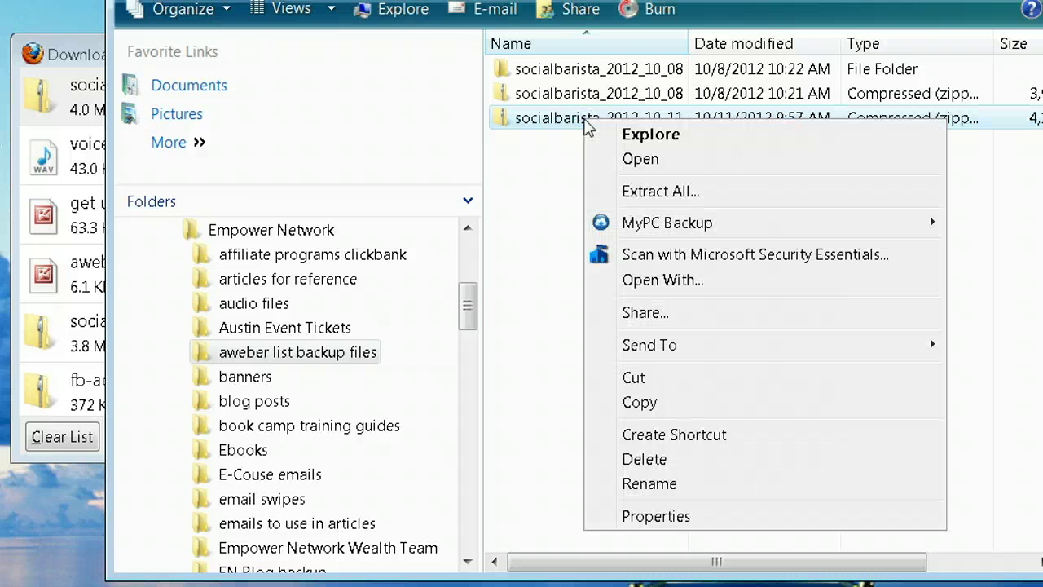
left_click(660, 192)
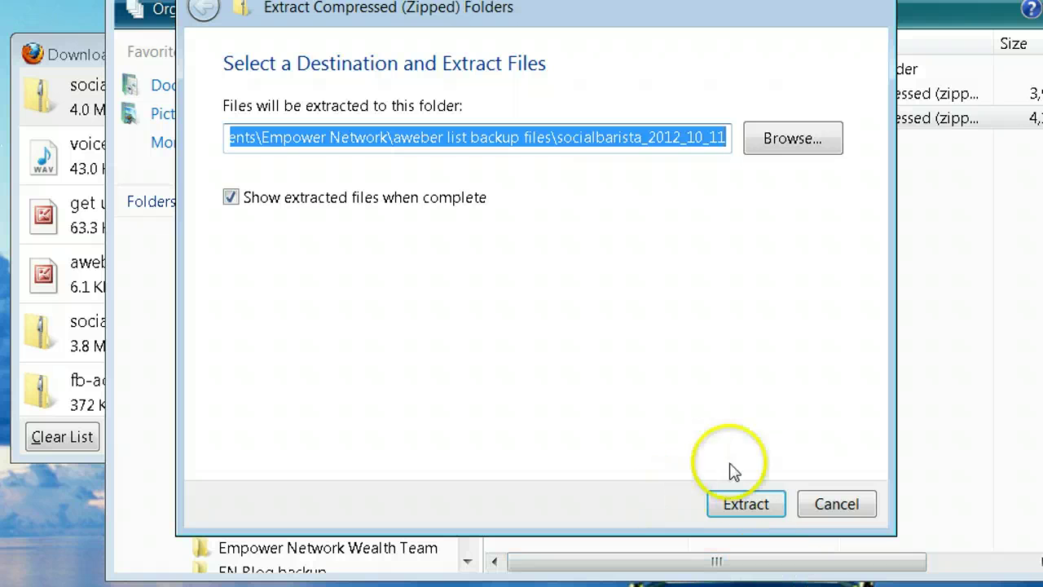
left_click(742, 505)
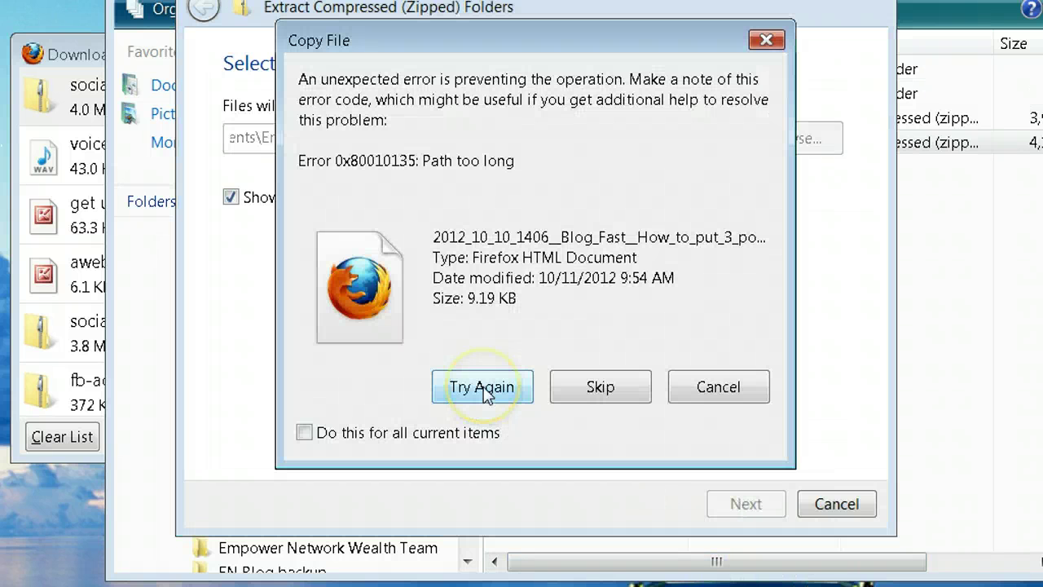
- Skip the files whose path is too long during extraction, applying the choice to all current items
left_click(599, 390)
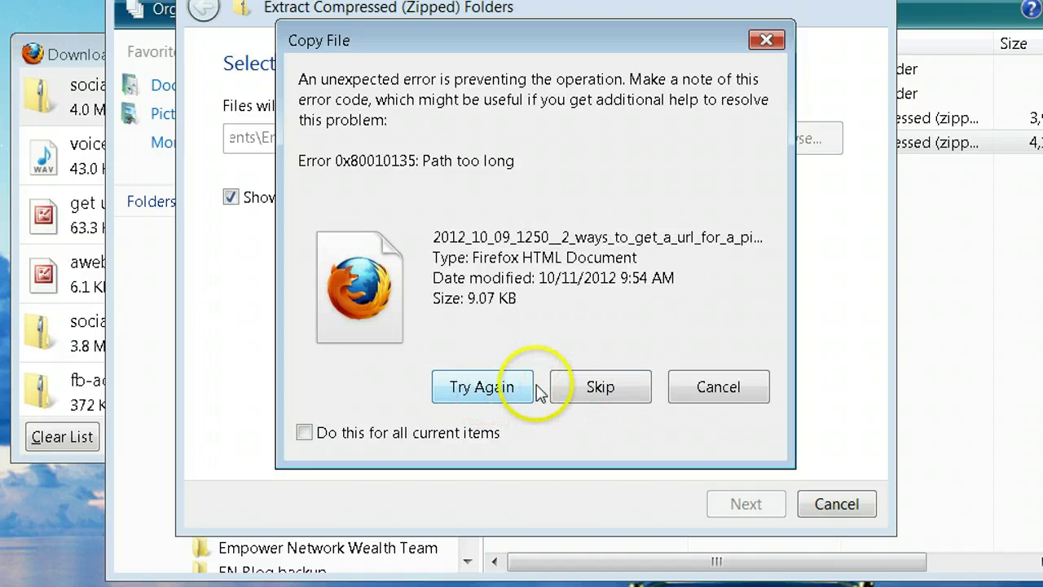
left_click(584, 391)
left_click(455, 388)
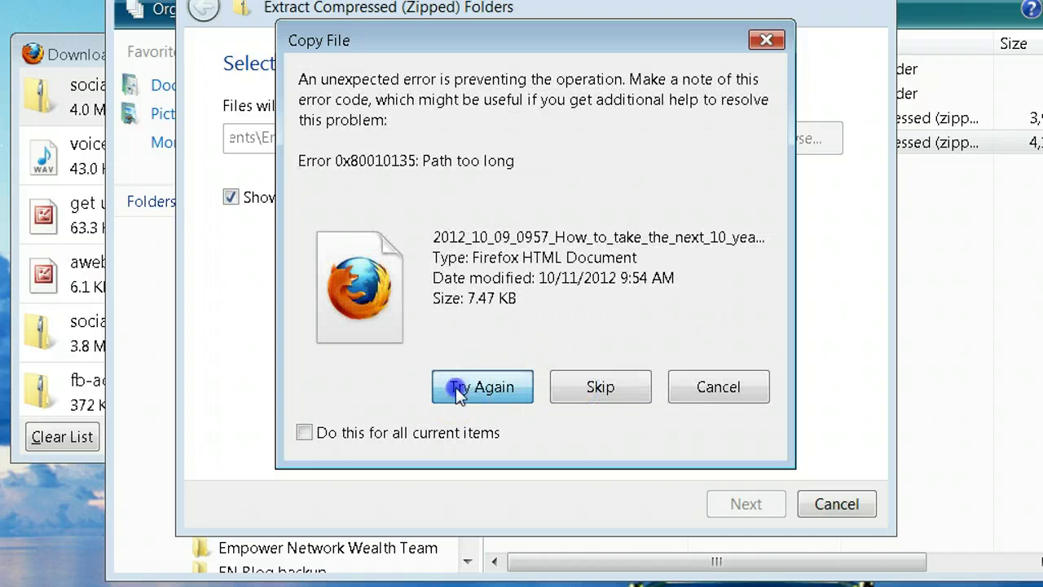
left_click(492, 388)
left_click(579, 392)
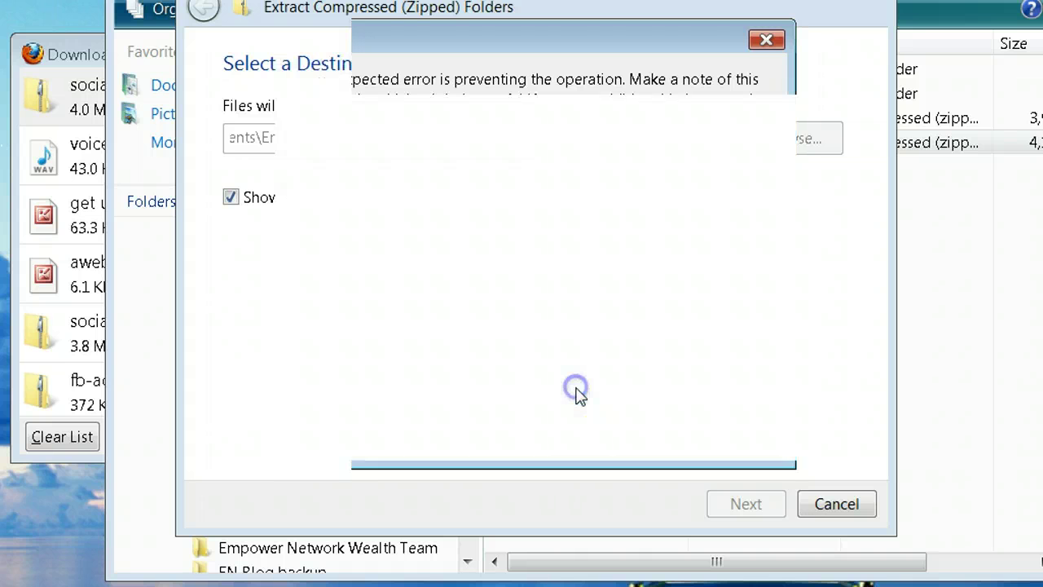
left_click(510, 390)
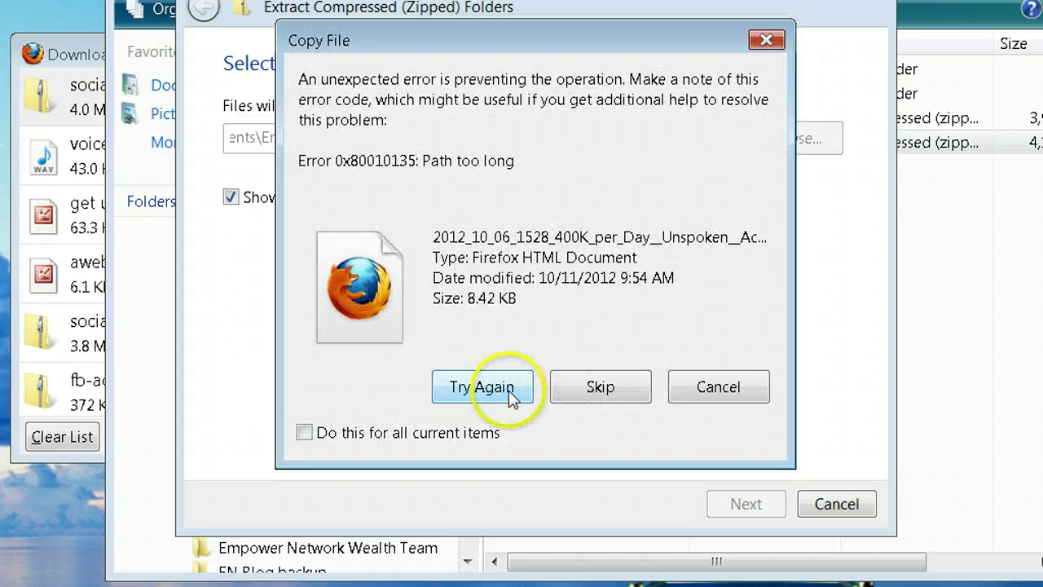
left_click(304, 432)
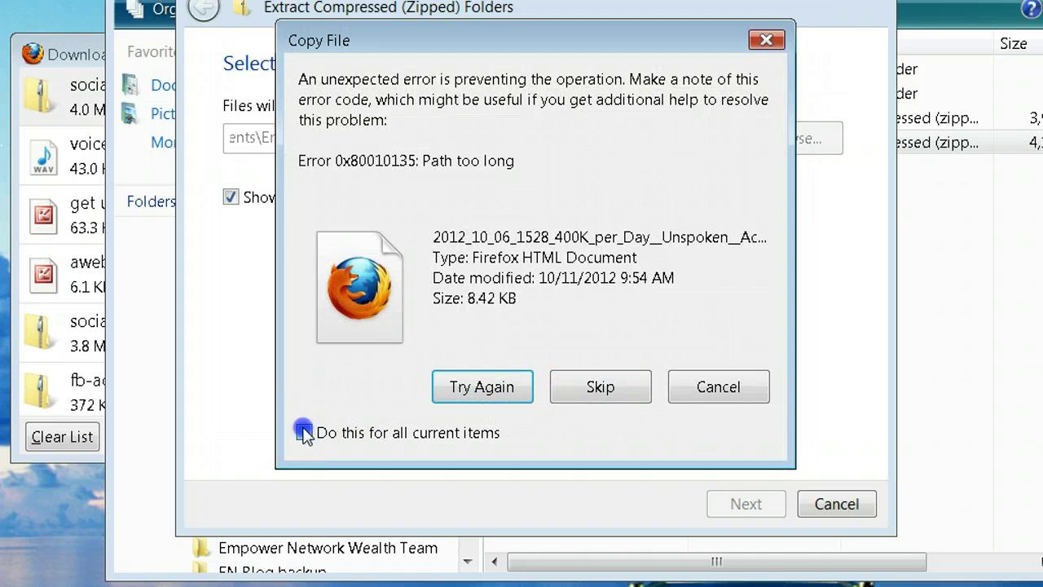
left_click(601, 390)
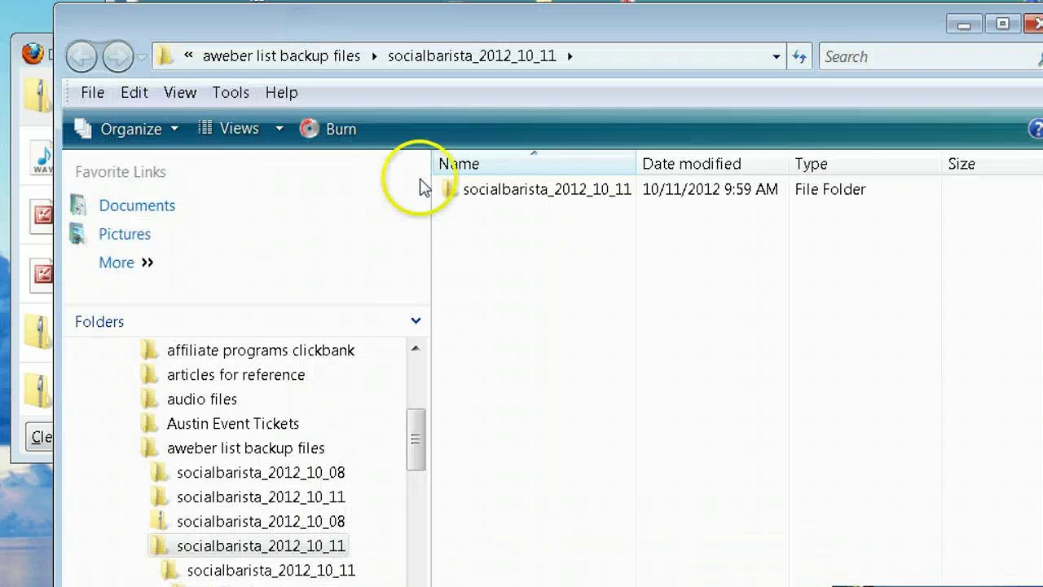
- Open the extracted socialbarista_2012_10_11 folder and check the active and inactive leads files in the first list's leads folder
double_click(529, 196)
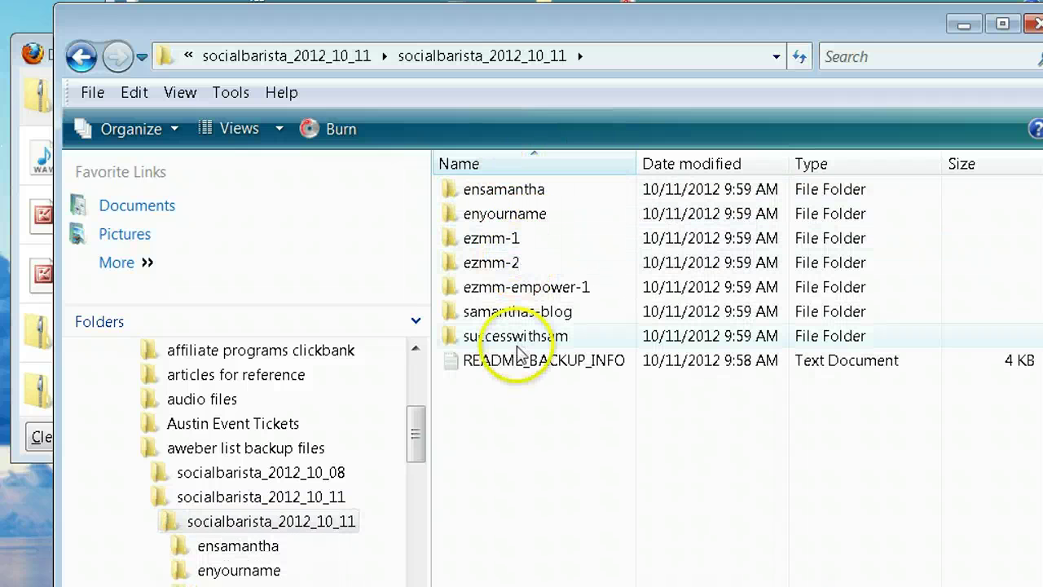
double_click(486, 195)
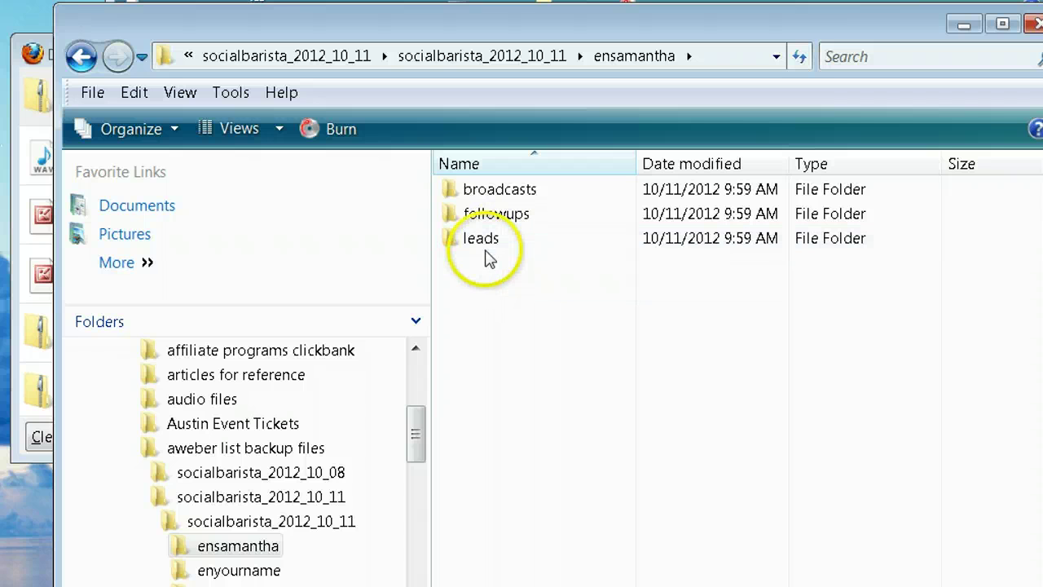
left_click(478, 245)
double_click(479, 244)
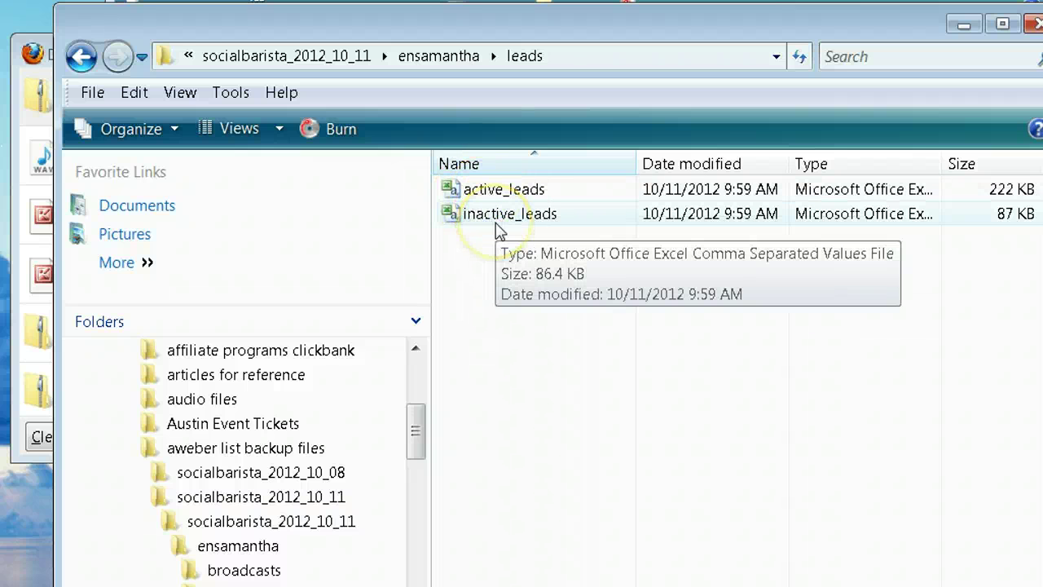
left_click(466, 191)
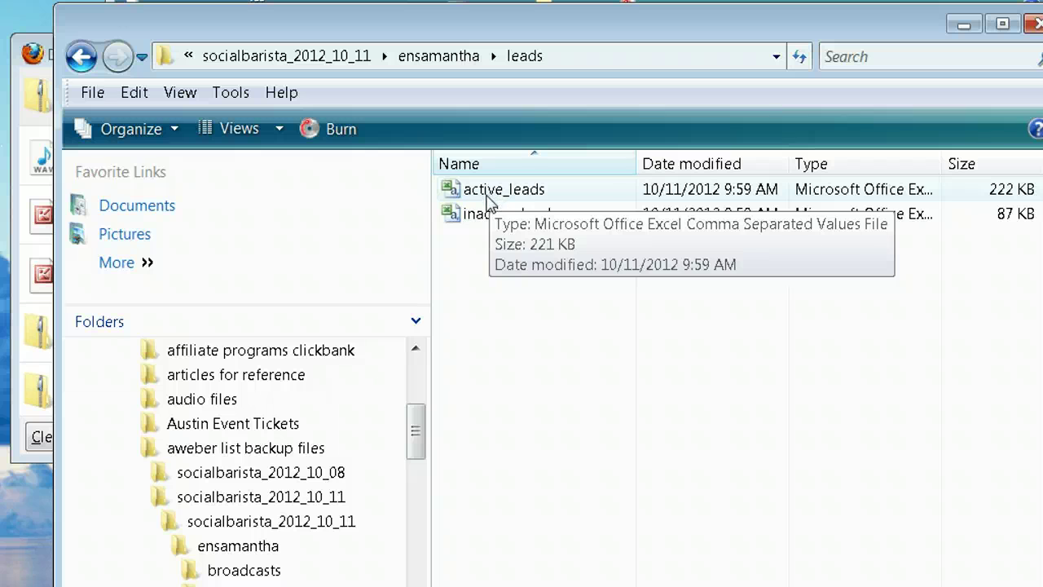
- Return to the first list's folder and look through the saved messages in its followups folder
left_click(82, 55)
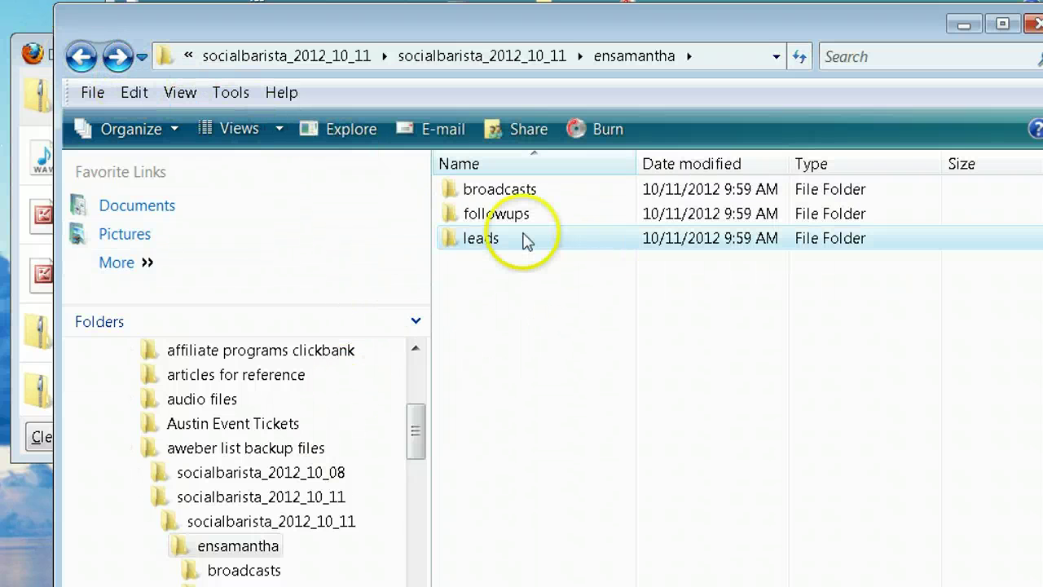
double_click(500, 215)
scroll(553, 245, "down", 3)
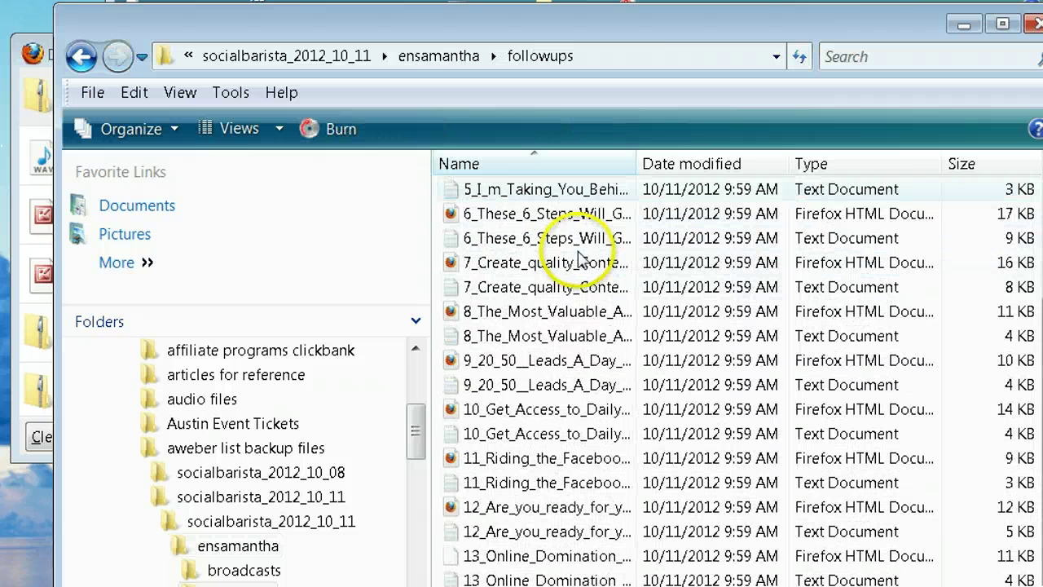
scroll(538, 477, "down", 1)
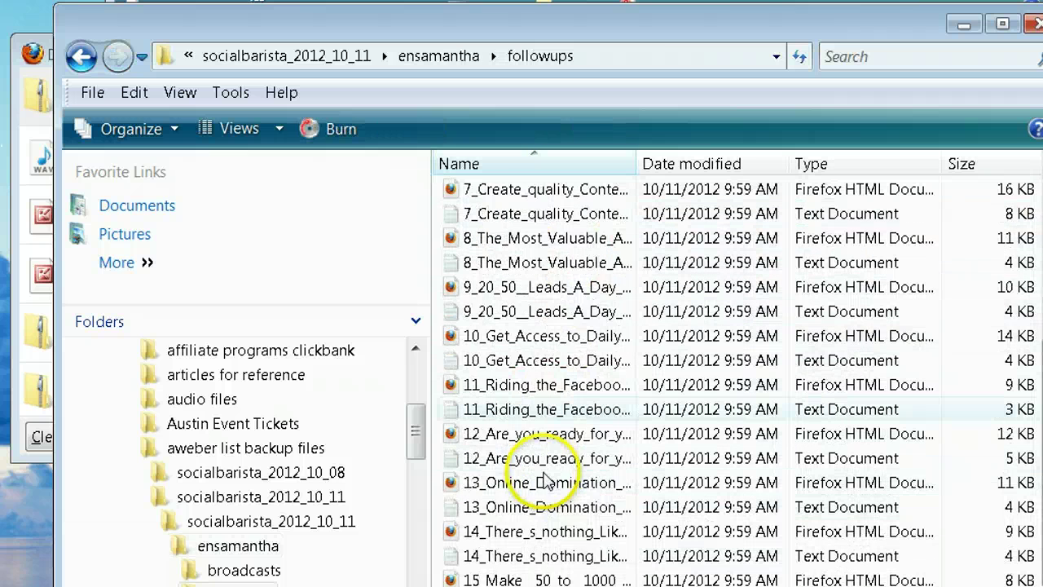
scroll(541, 465, "up", 3)
scroll(540, 468, "up", 1)
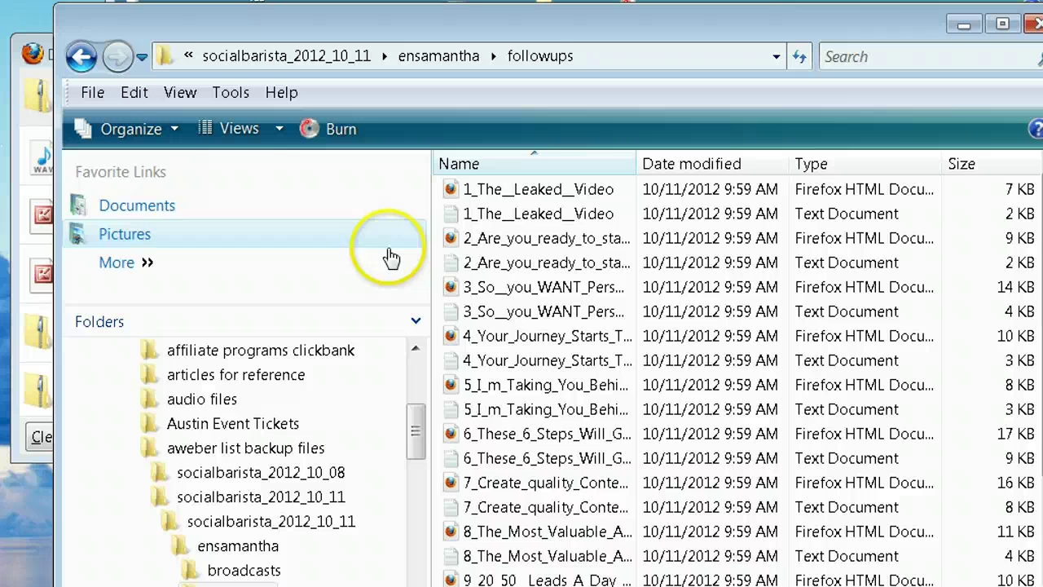
- Look through the saved messages in the same list's broadcasts folder and return to the list's folder
left_click(89, 59)
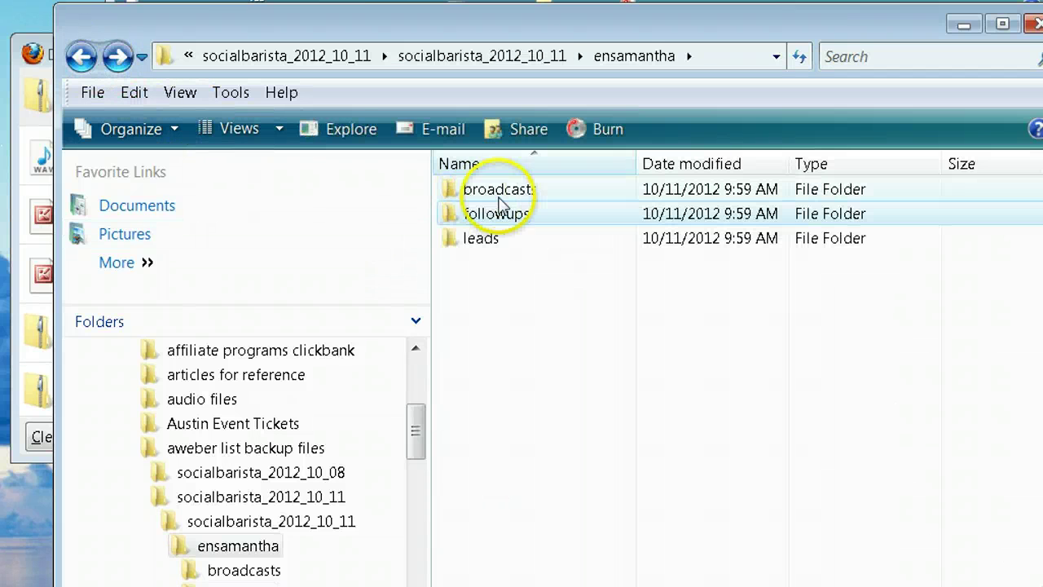
double_click(497, 193)
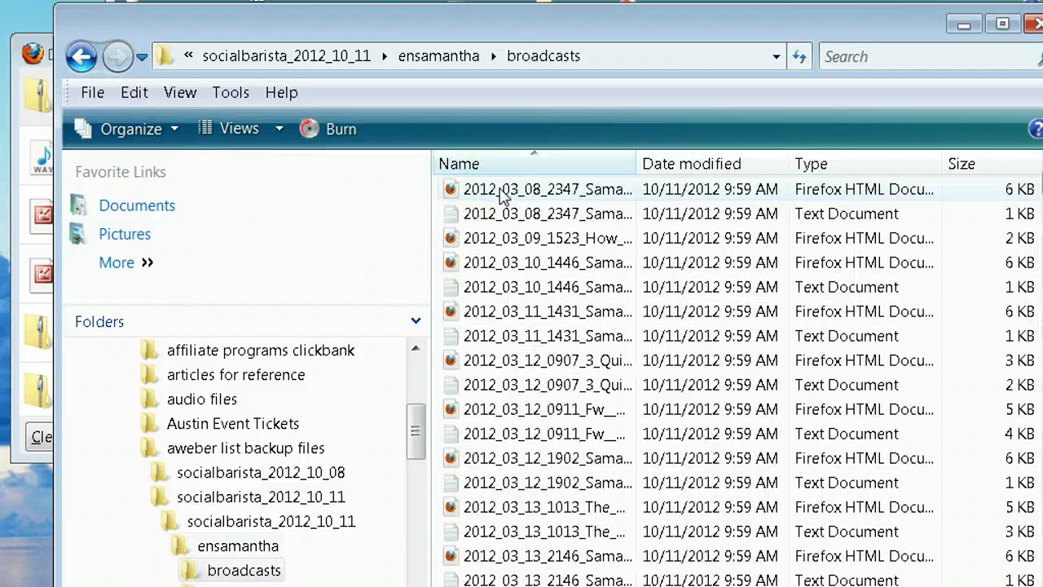
scroll(652, 336, "down", 2)
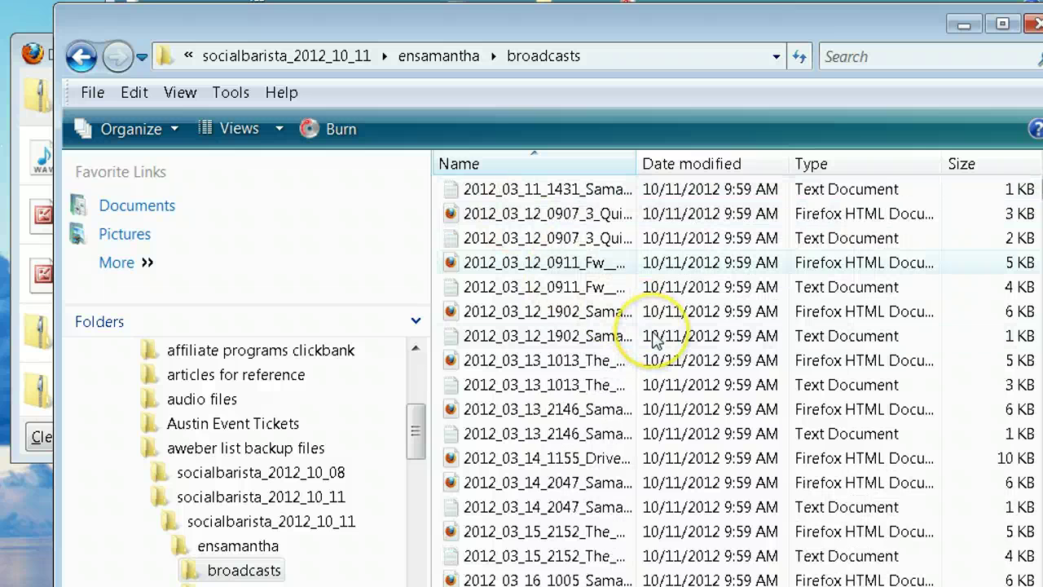
scroll(652, 336, "up", 2)
left_click(85, 59)
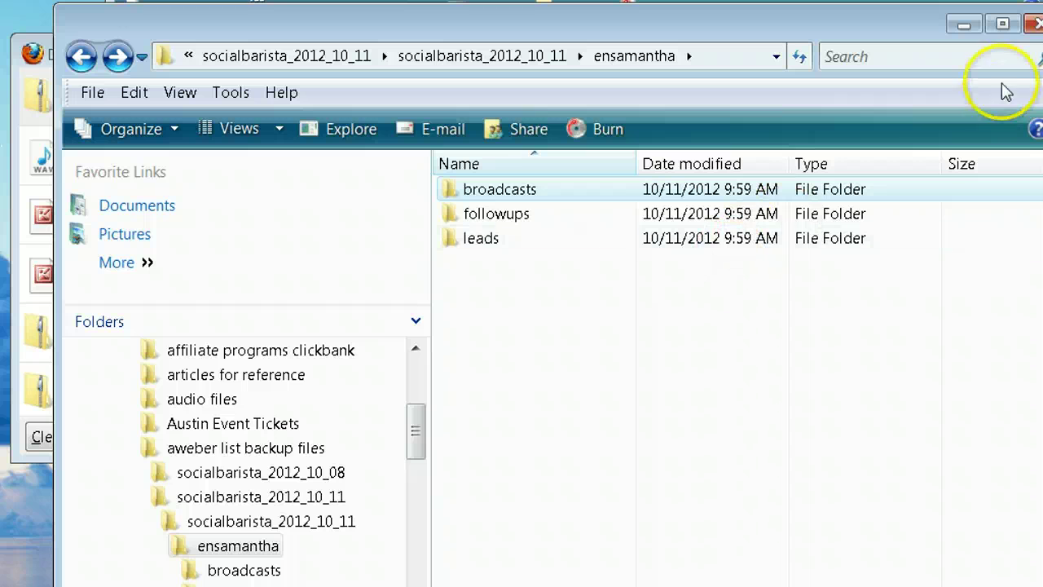
- Close both folder windows and the Downloads window to return to the desktop
left_click(1033, 23)
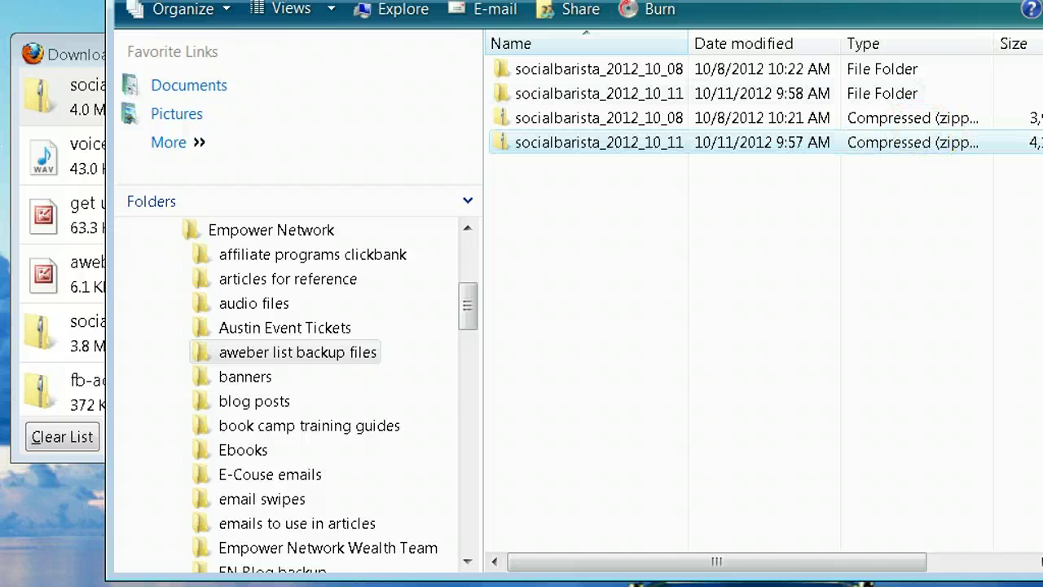
left_click(1030, 1)
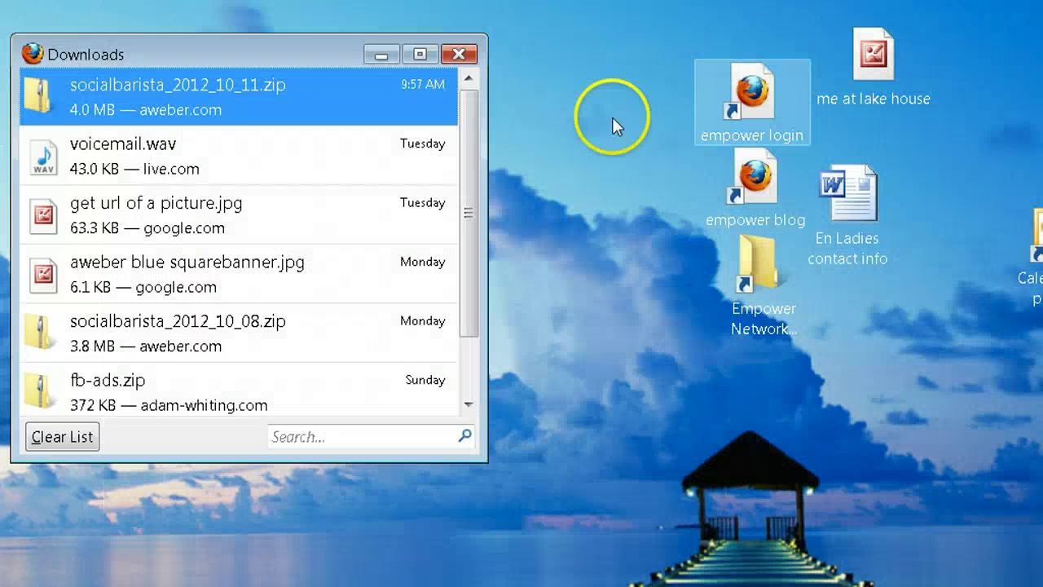
left_click(454, 54)
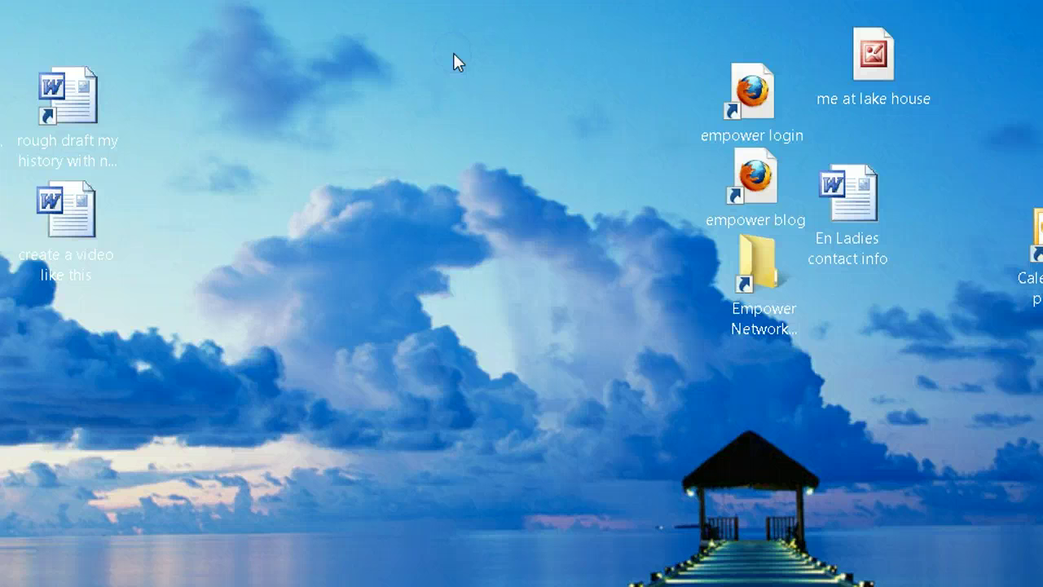